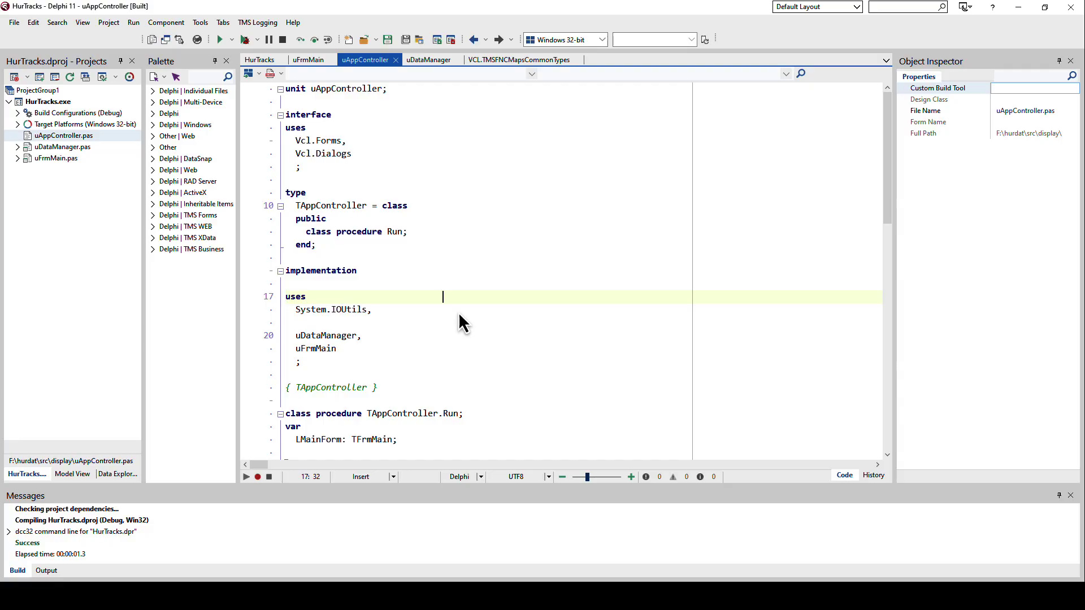
Launch the built HurTracks app, then move and enlarge its window.
{"action": "left_click", "coordinate": [219, 41]}
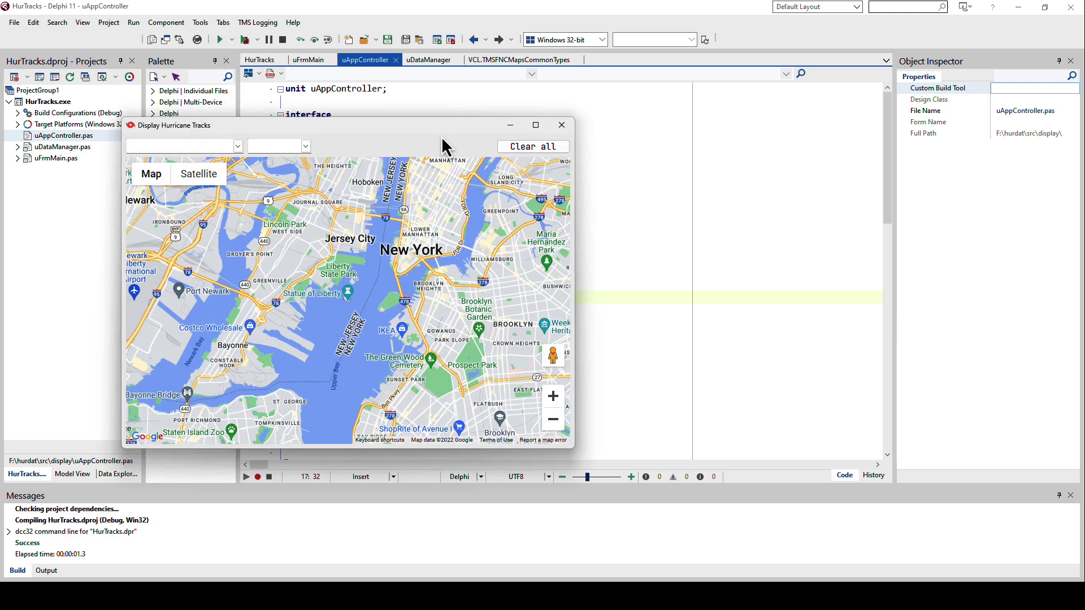
{"action": "left_click_drag", "start_coordinate": [427, 123], "coordinate": [446, 38]}
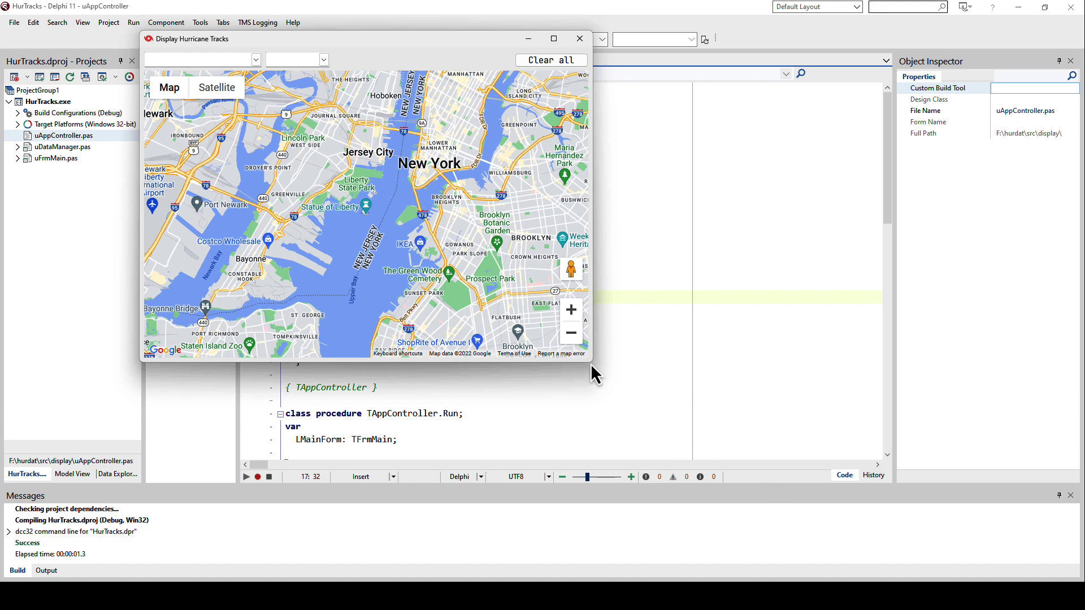
{"action": "left_click_drag", "start_coordinate": [591, 361], "coordinate": [876, 543]}
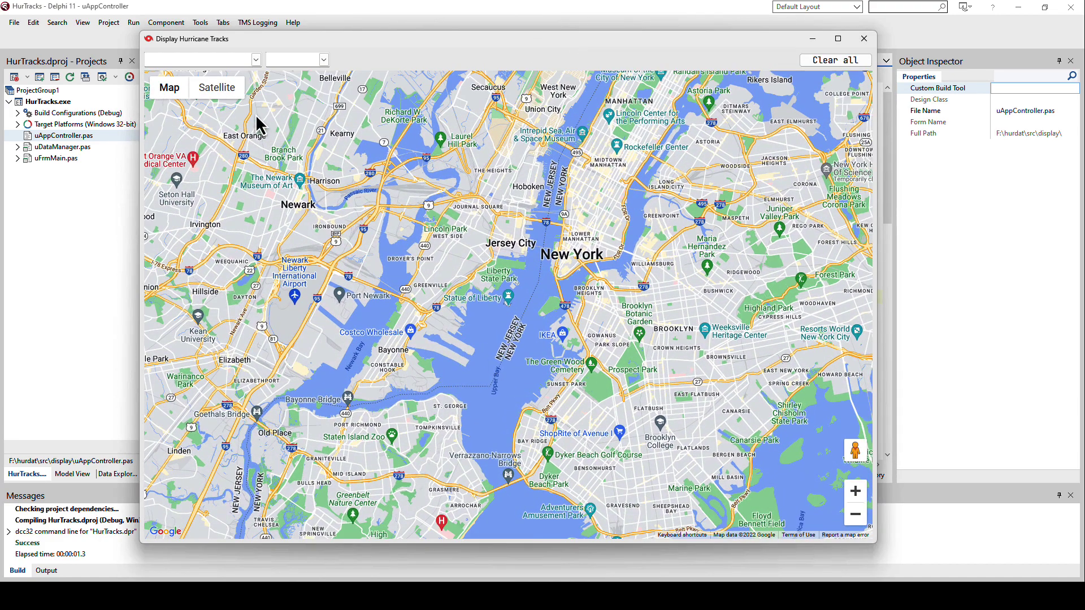
Plot hurricane BABE's 1977 track by choosing storm BABE and year 1977.
{"action": "left_click", "coordinate": [256, 61]}
{"action": "left_click", "coordinate": [324, 59]}
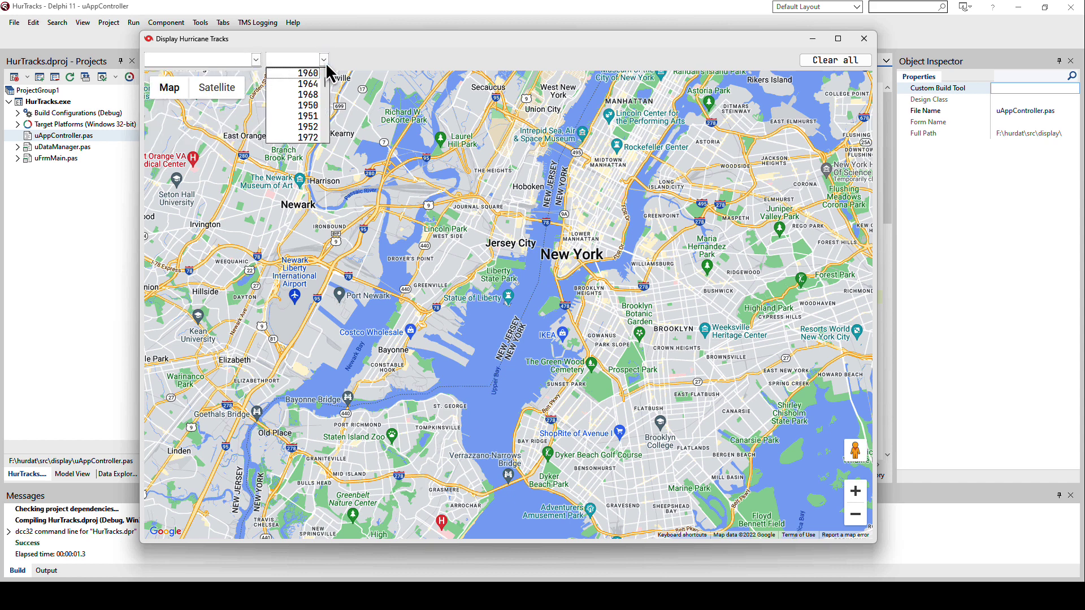
{"action": "left_click", "coordinate": [257, 63]}
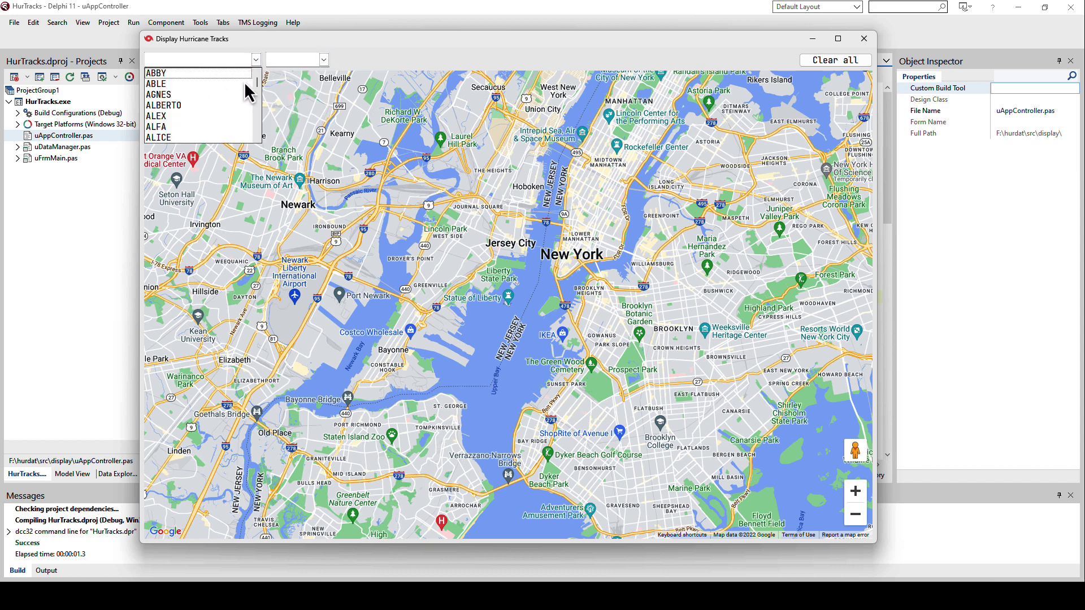
{"action": "left_click", "coordinate": [259, 118]}
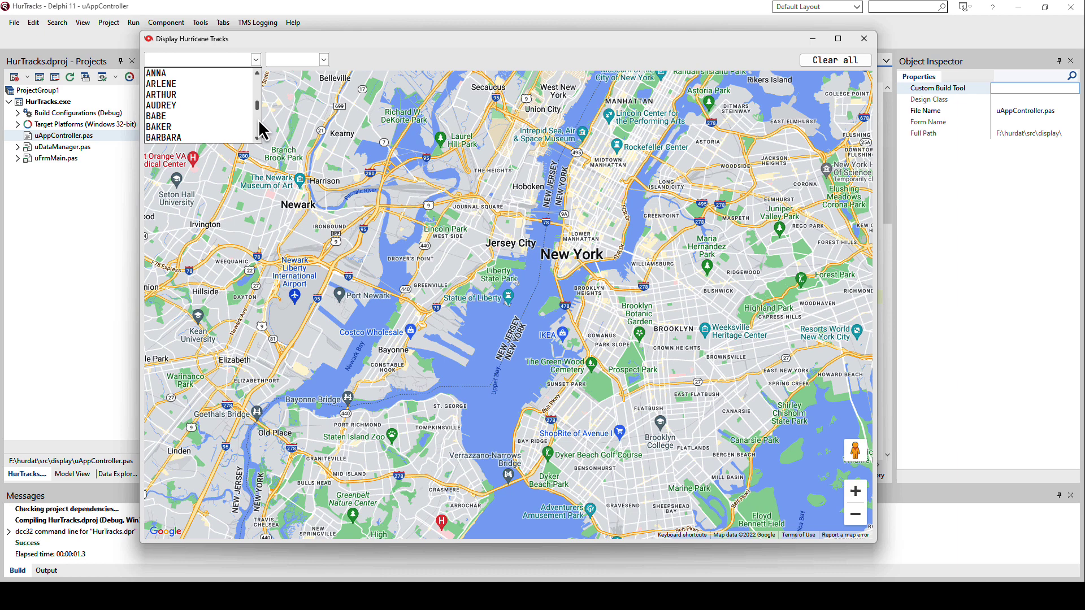
{"action": "left_click", "coordinate": [169, 120]}
{"action": "left_click", "coordinate": [323, 61]}
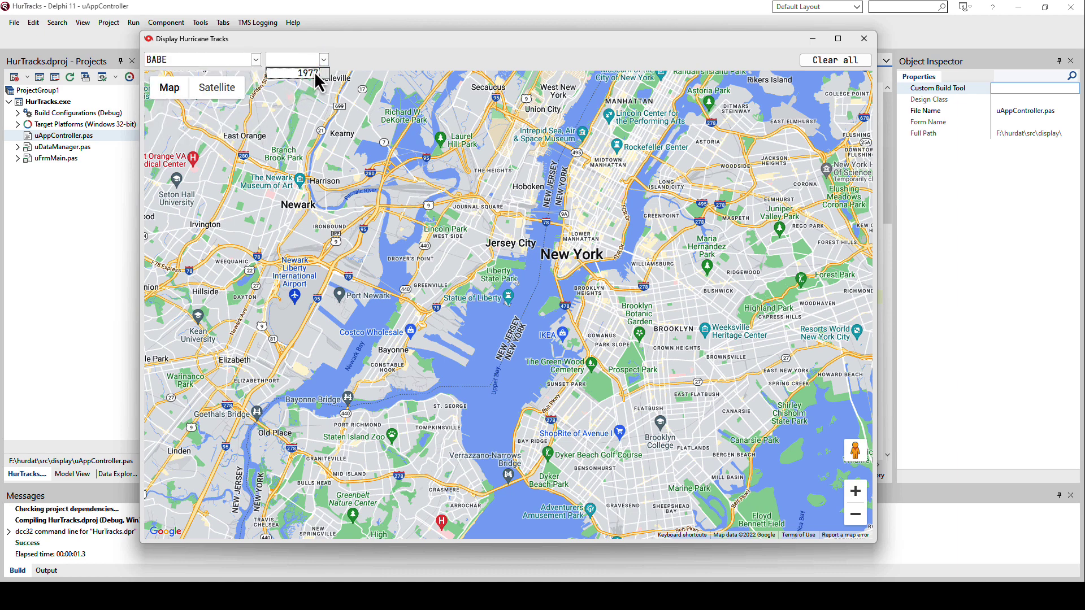
{"action": "left_click", "coordinate": [306, 73]}
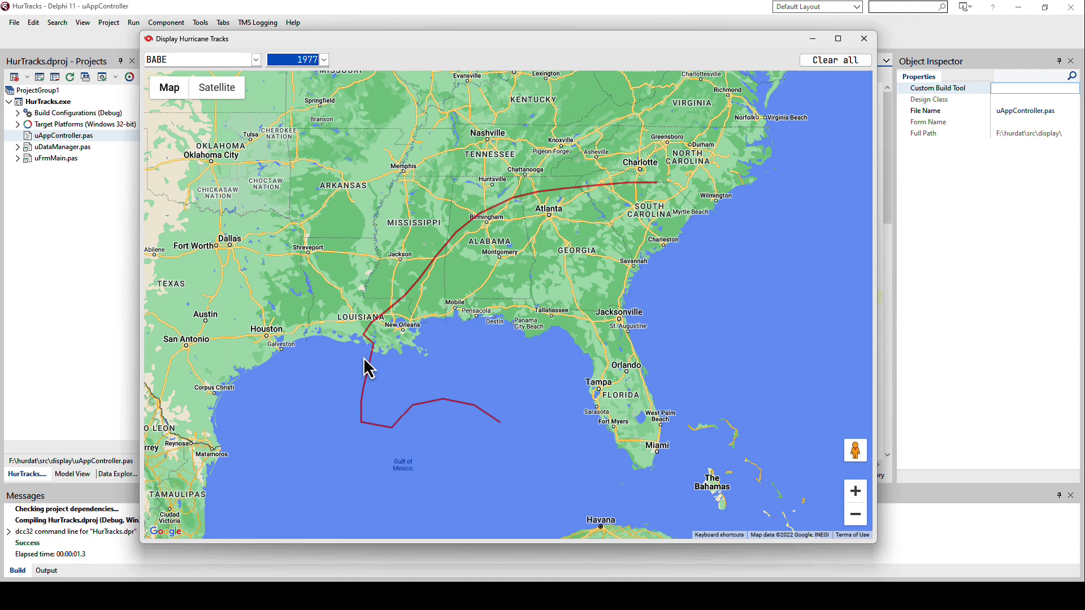
Close HurTracks and rename hurdat.db to __hurdat.db.
{"action": "left_click", "coordinate": [864, 39]}
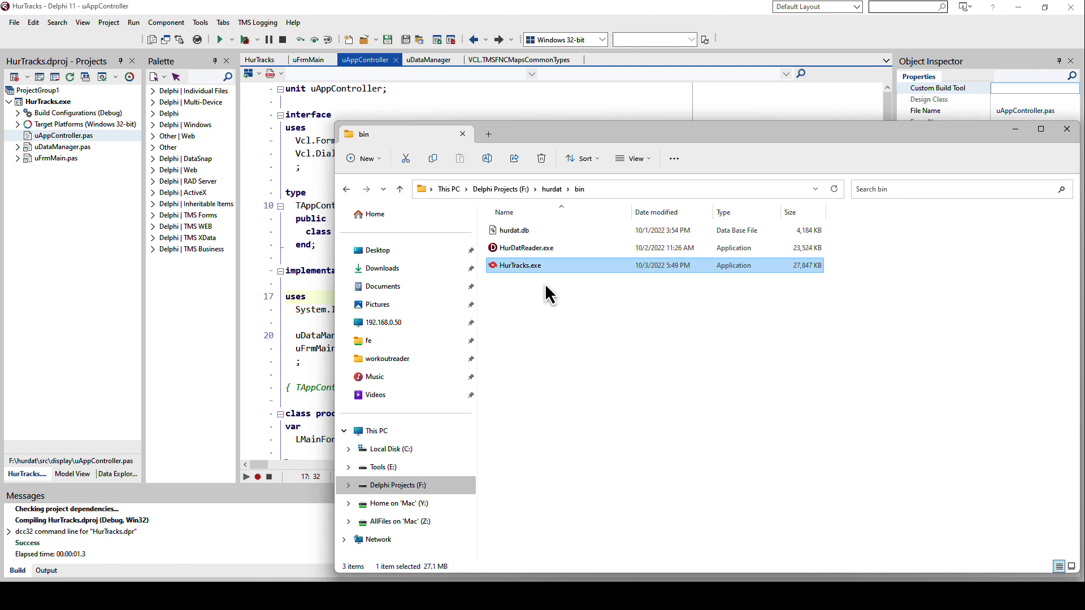
{"action": "left_click", "coordinate": [535, 231]}
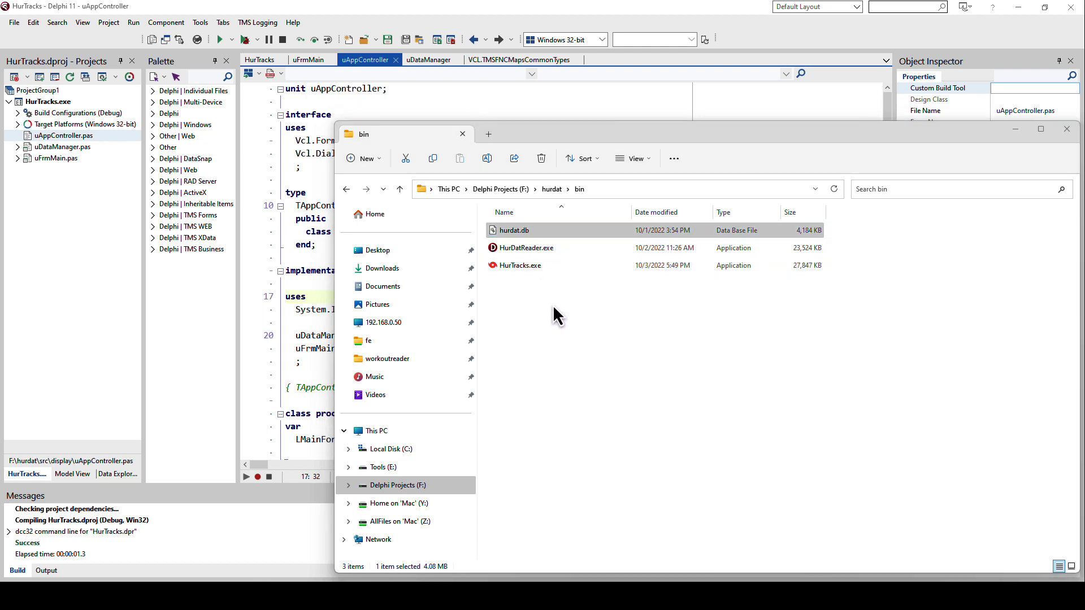
{"action": "left_click", "coordinate": [543, 236]}
{"action": "key", "text": "F2"}
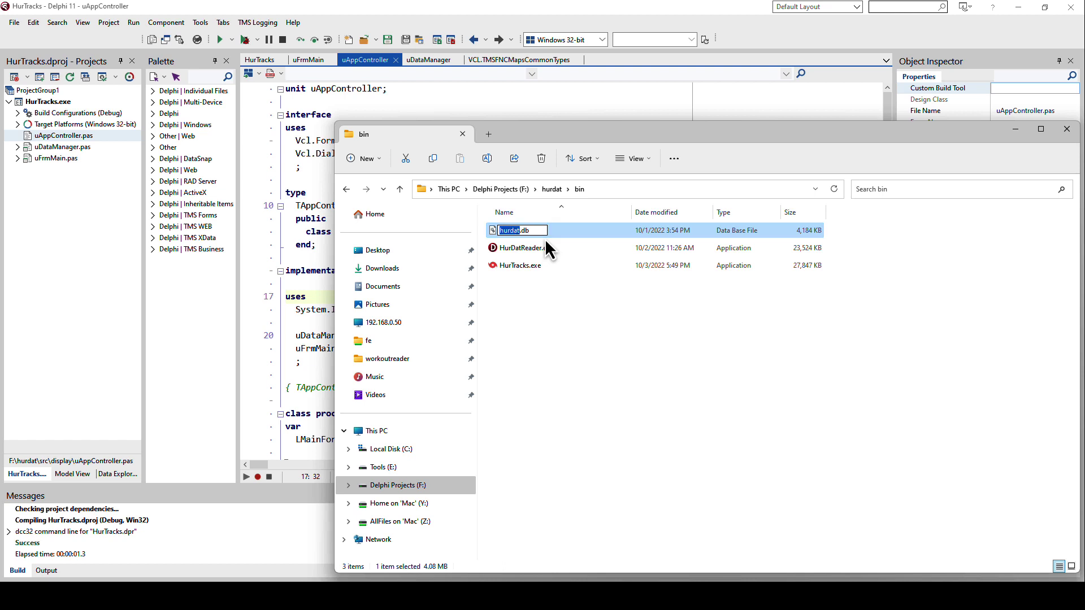
{"action": "key", "text": "Home"}
{"action": "type", "text": "__"}
{"action": "key", "text": "Return"}
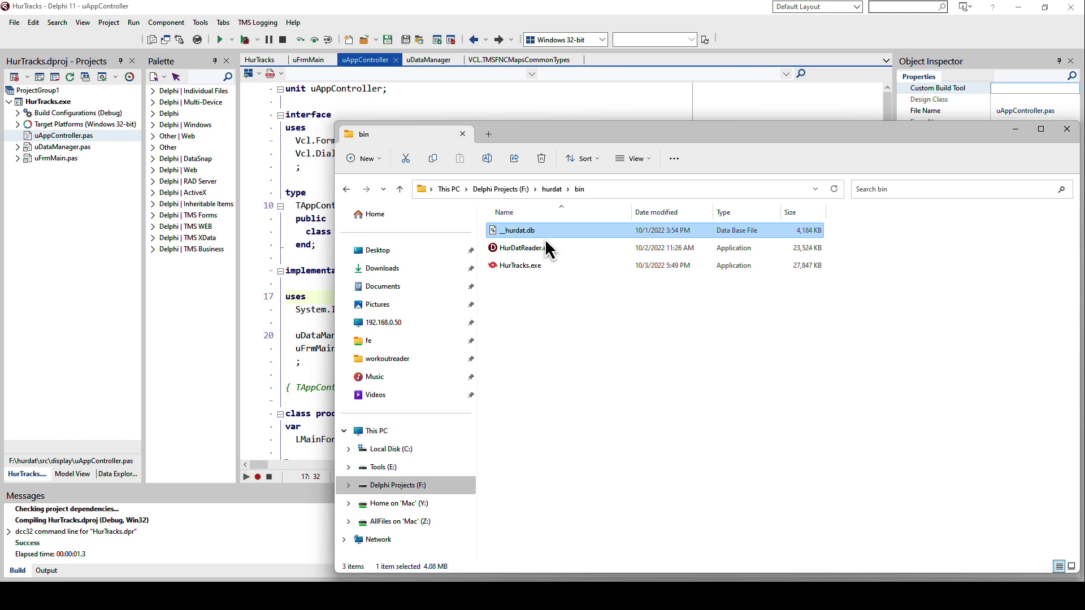
Launch HurTracks.exe without its database and dismiss the 'Database file missing' error.
{"action": "left_click", "coordinate": [529, 268]}
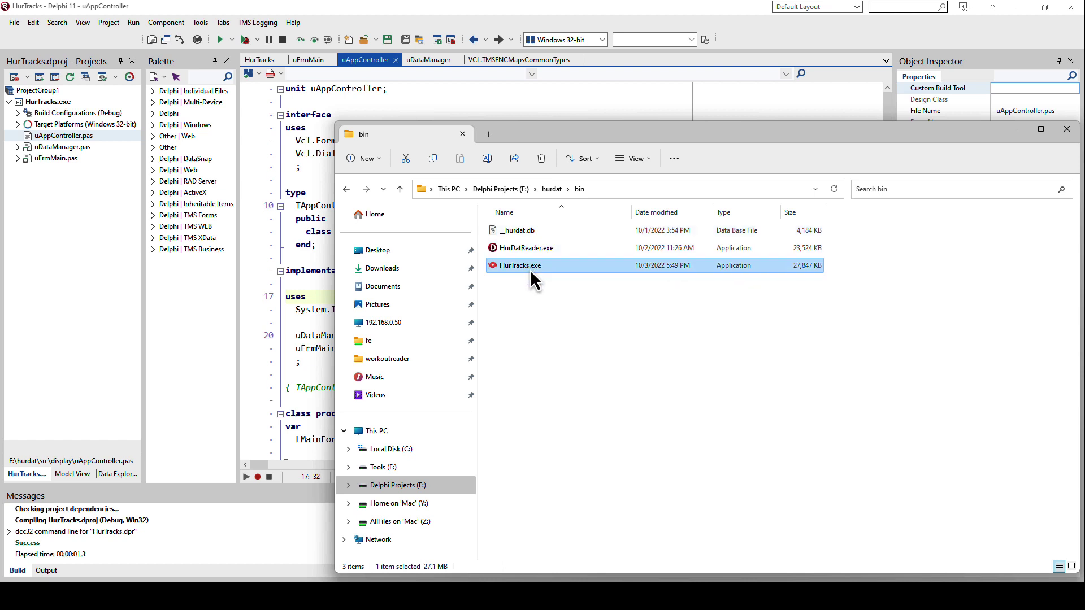
{"action": "double_click", "coordinate": [547, 267]}
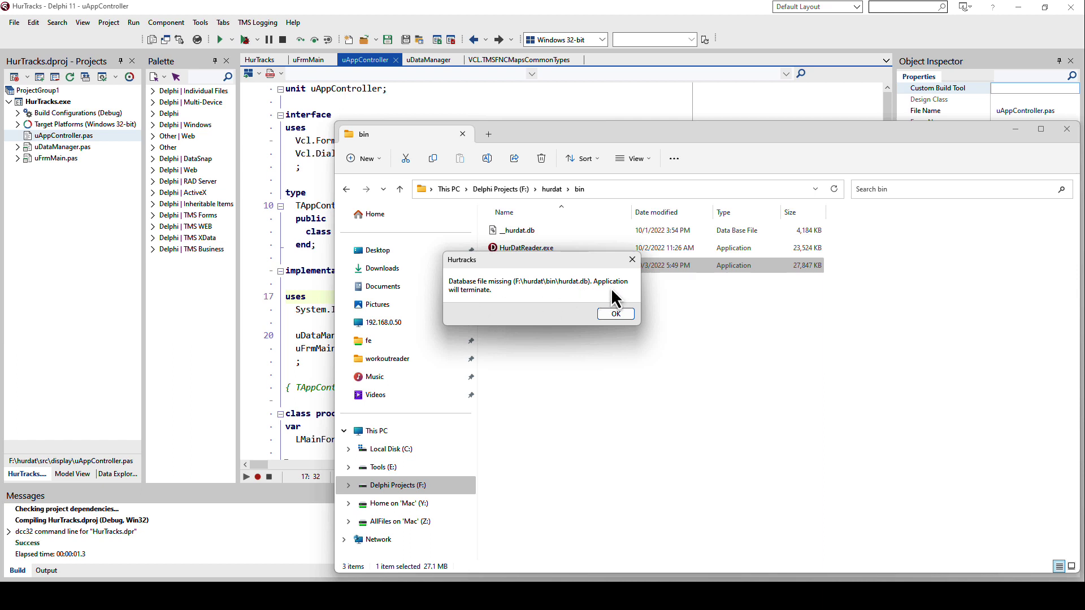
{"action": "left_click", "coordinate": [616, 314]}
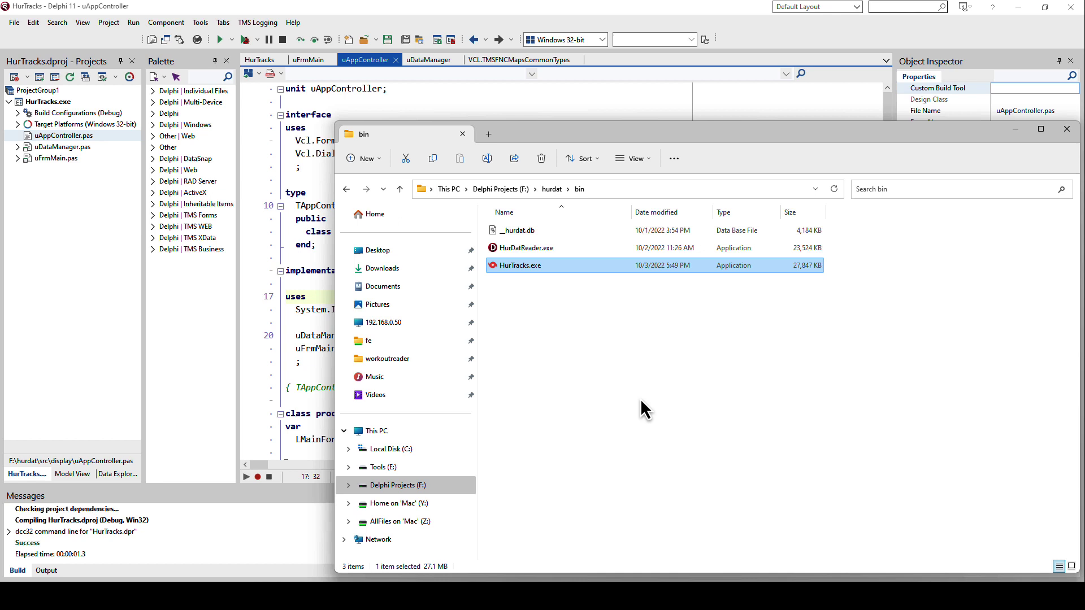
Show the HurTracks program source and place the caret after TAppController.Run.
{"action": "left_click", "coordinate": [318, 197]}
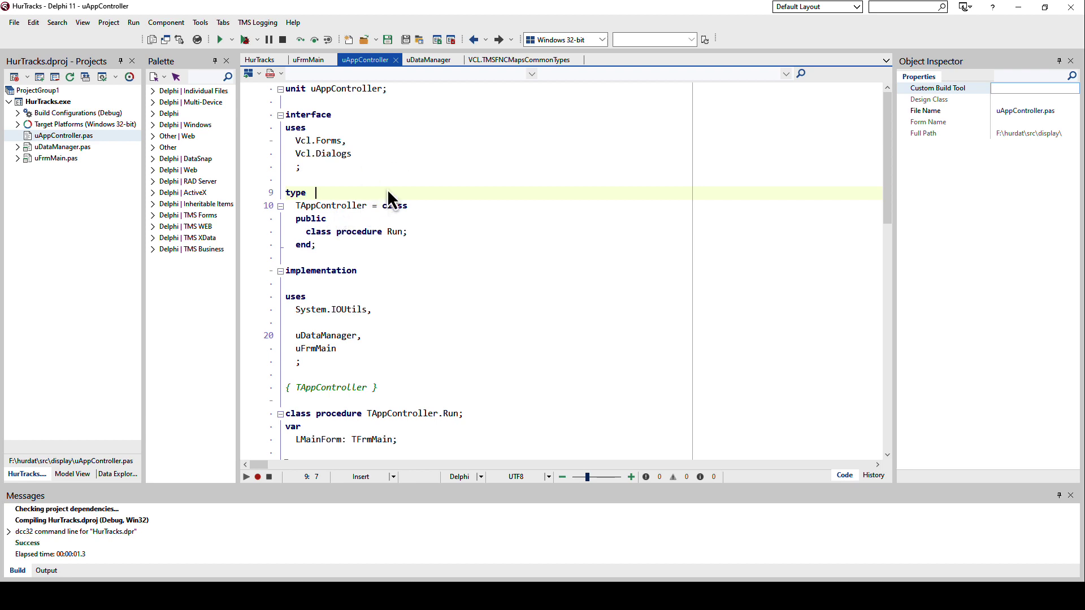
{"action": "left_click", "coordinate": [56, 107]}
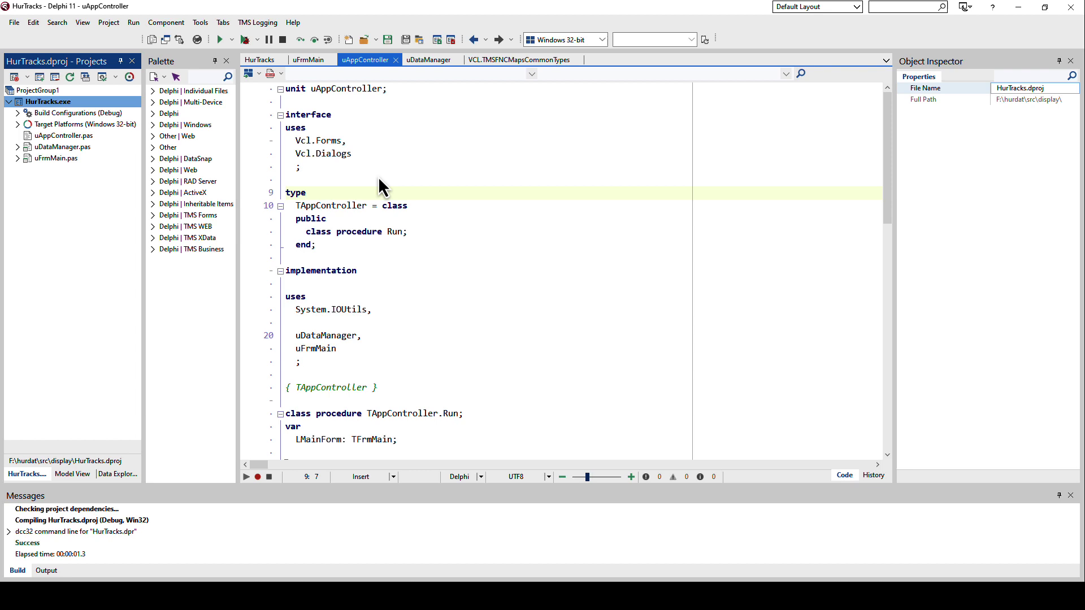
{"action": "key", "text": "Return"}
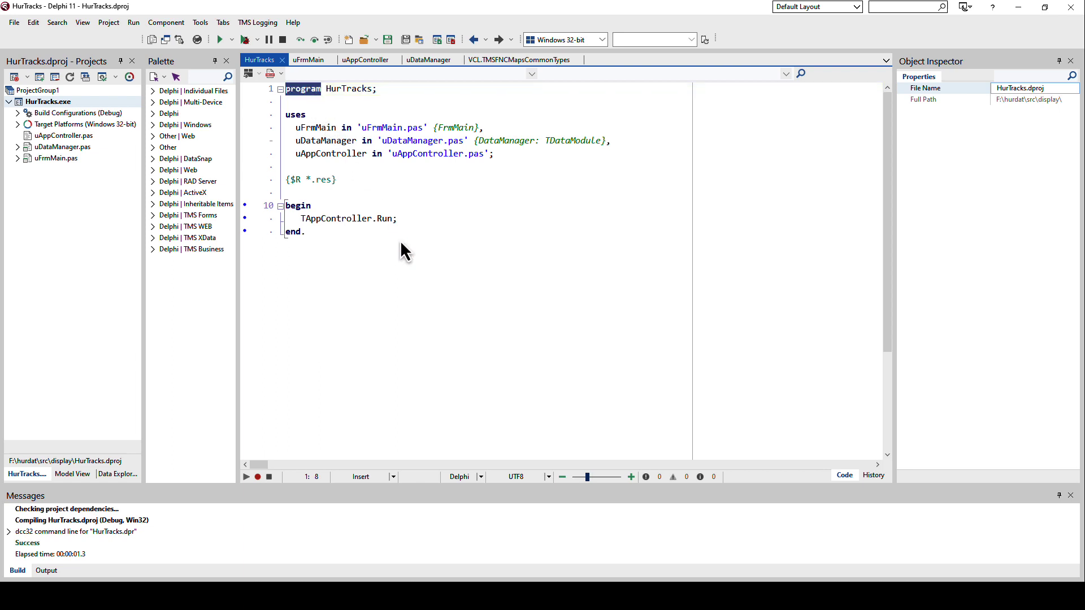
{"action": "left_click", "coordinate": [447, 229]}
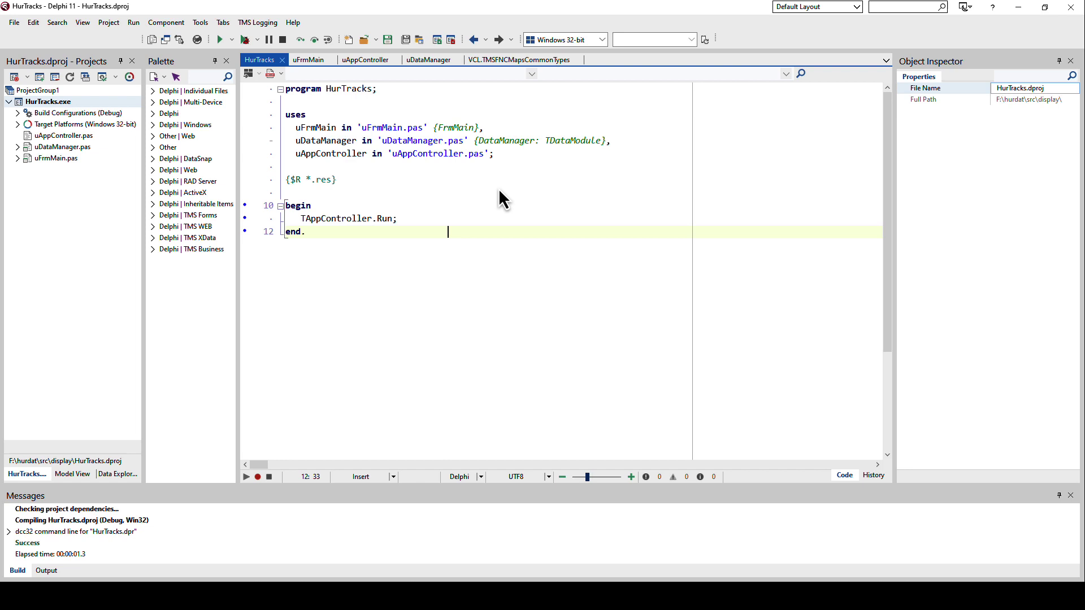
{"action": "left_click", "coordinate": [417, 219]}
Create a new VCL application and view its program source.
{"action": "left_click", "coordinate": [15, 22]}
{"action": "mouse_move", "coordinate": [31, 37]}
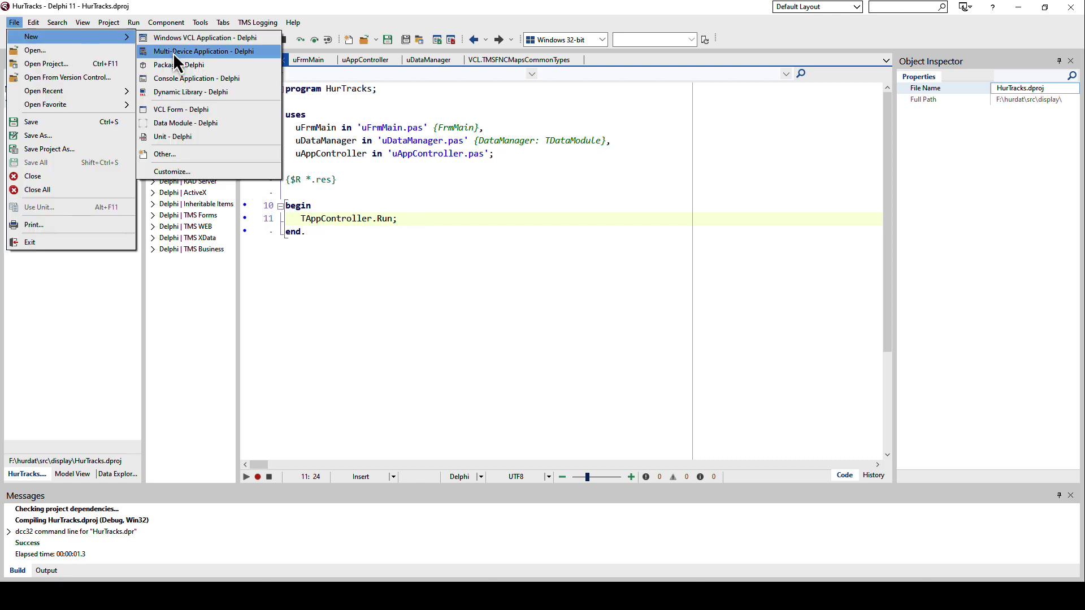
{"action": "left_click", "coordinate": [203, 39]}
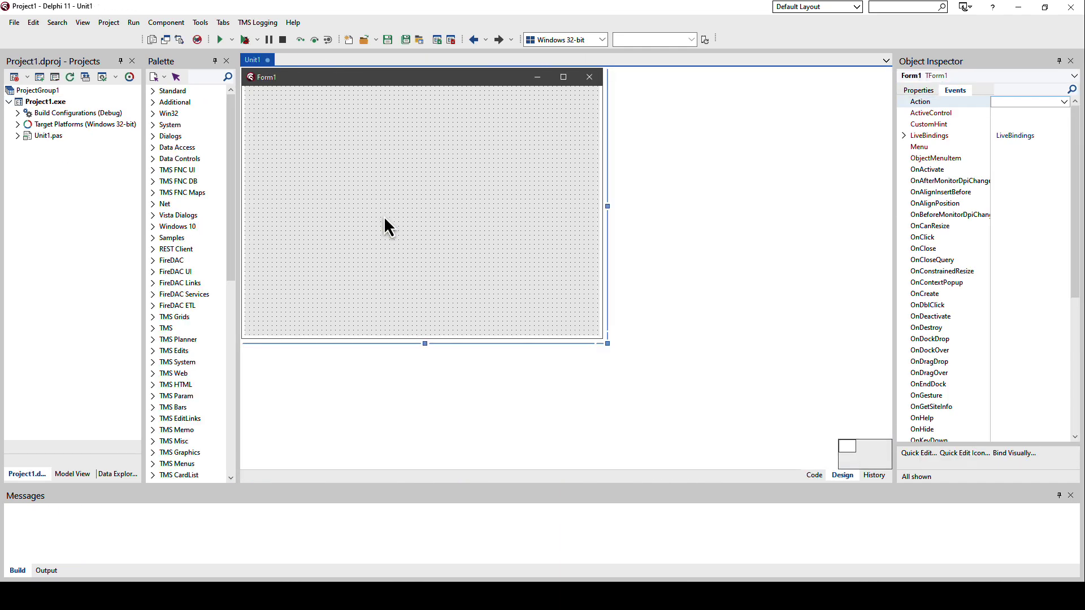
{"action": "double_click", "coordinate": [50, 102]}
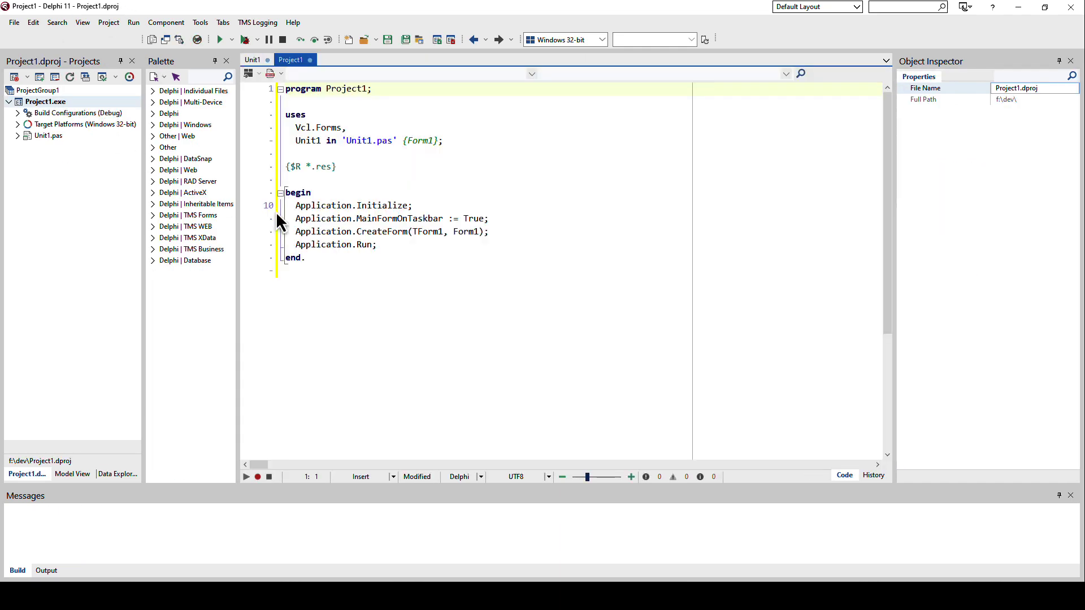
Highlight the new project's Initialize, MainFormOnTaskbar, CreateForm and Run lines, then clear the selection.
{"action": "left_click_drag", "start_coordinate": [412, 205], "coordinate": [286, 209]}
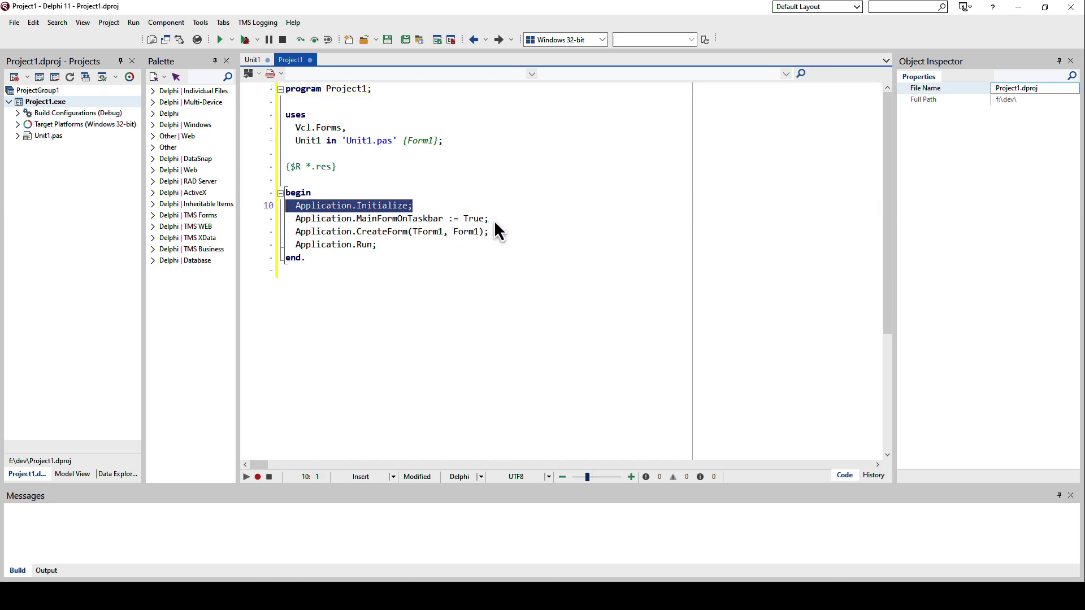
{"action": "left_click_drag", "start_coordinate": [495, 222], "coordinate": [322, 226]}
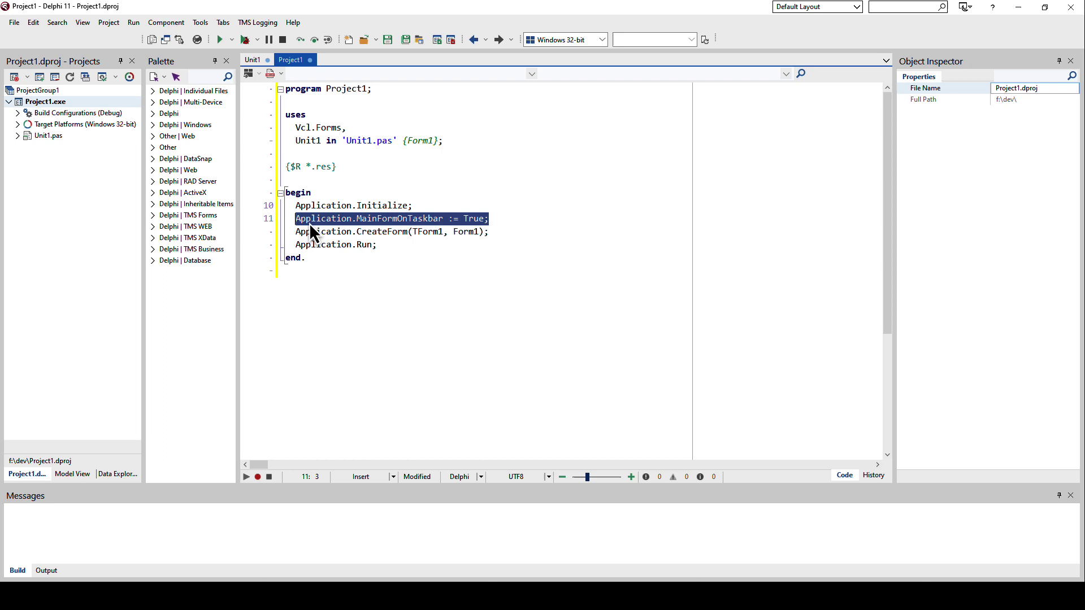
{"action": "left_click_drag", "start_coordinate": [484, 232], "coordinate": [294, 235]}
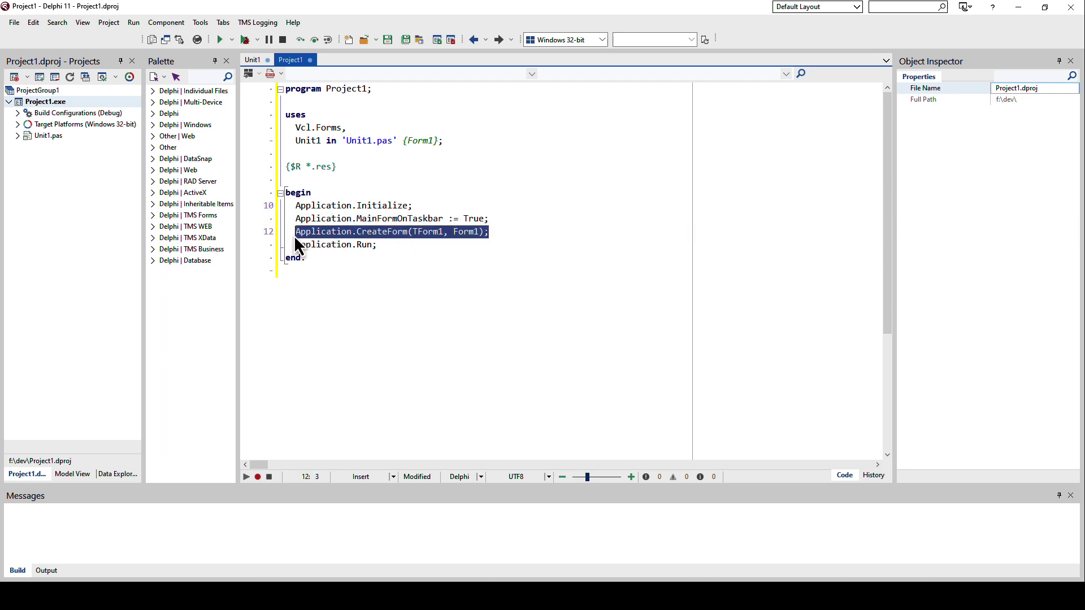
{"action": "left_click_drag", "start_coordinate": [376, 245], "coordinate": [316, 246]}
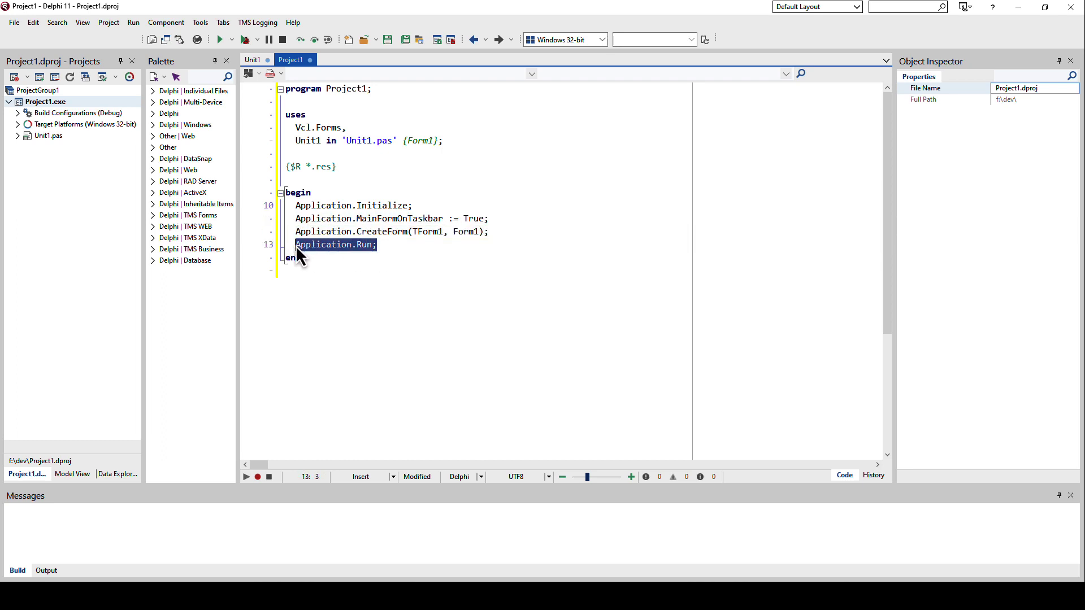
{"action": "key", "text": "shift+Up"}
{"action": "key", "text": "shift+Home"}
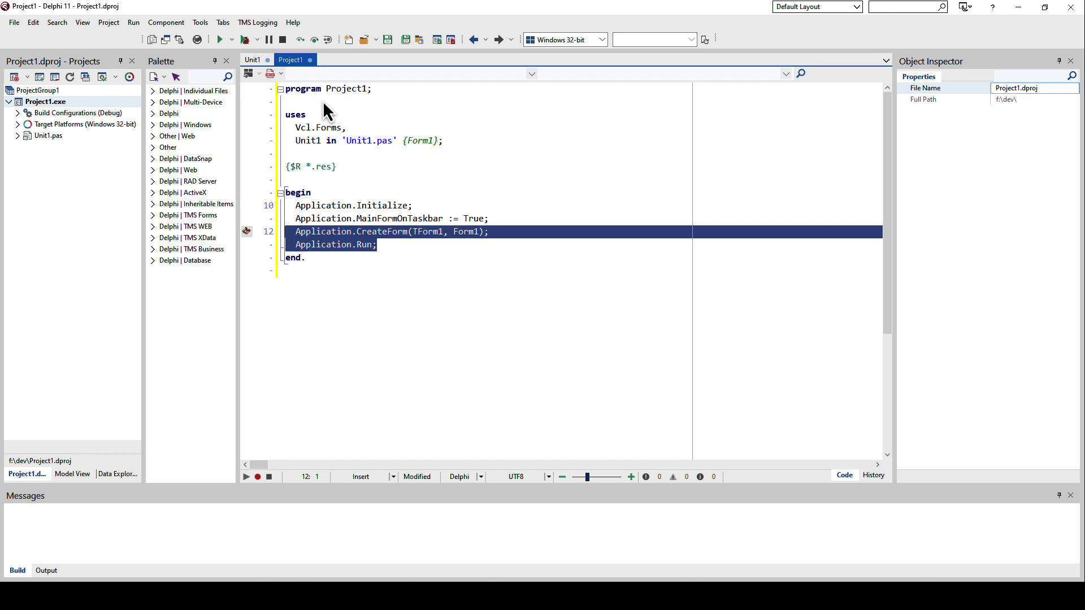
{"action": "left_click", "coordinate": [330, 263]}
{"action": "left_click", "coordinate": [291, 263]}
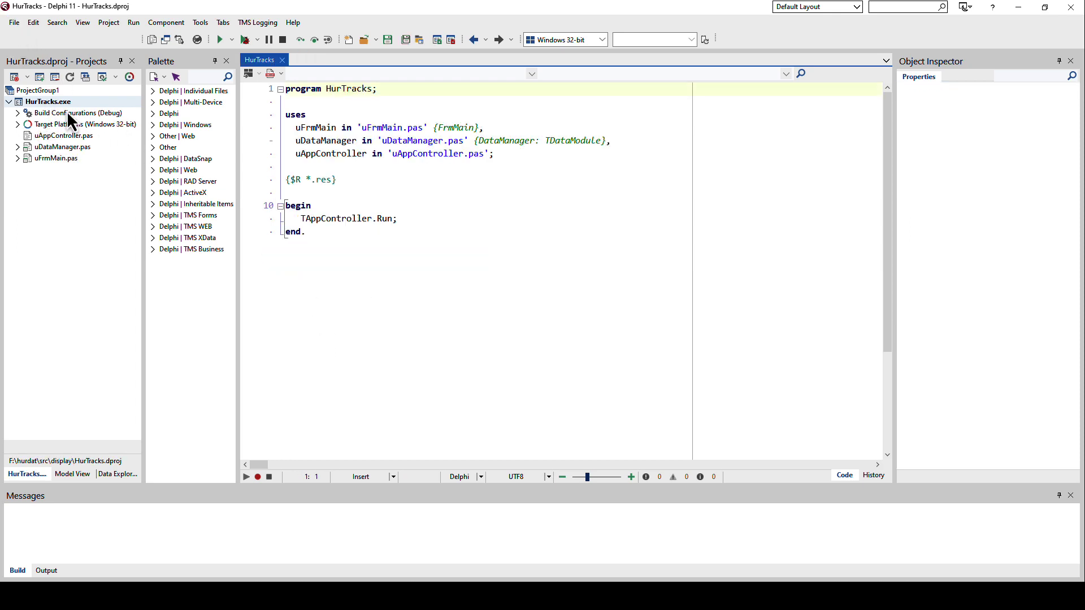
Highlight TAppController and Run in the HurTracks program source.
{"action": "double_click", "coordinate": [318, 222]}
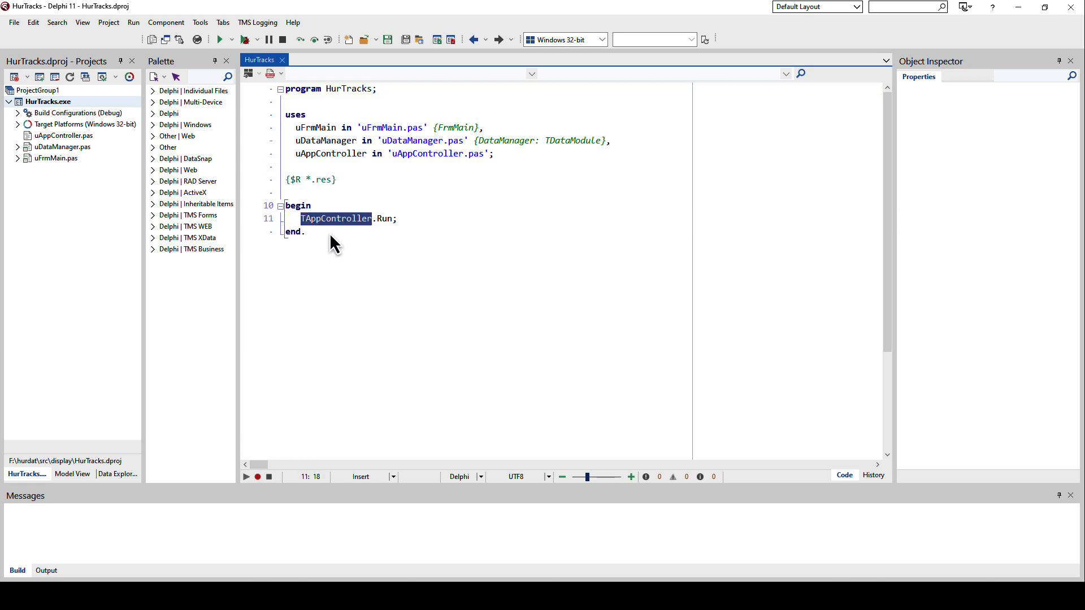
{"action": "left_click", "coordinate": [386, 224]}
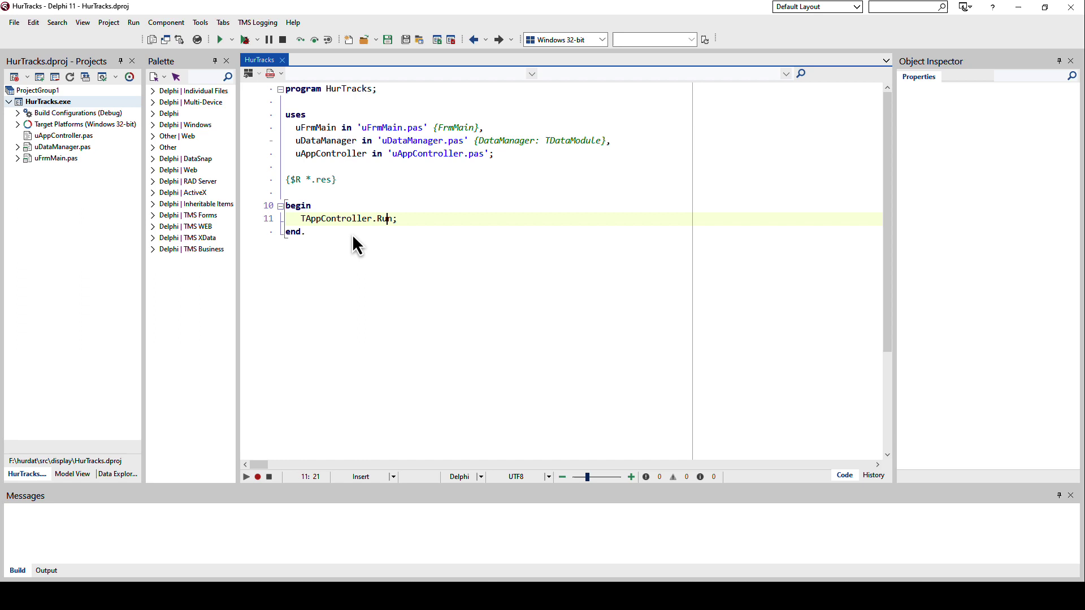
{"action": "double_click", "coordinate": [326, 224]}
{"action": "double_click", "coordinate": [386, 220]}
Open uAppController and match its unit name to the program's uses list.
{"action": "double_click", "coordinate": [87, 140]}
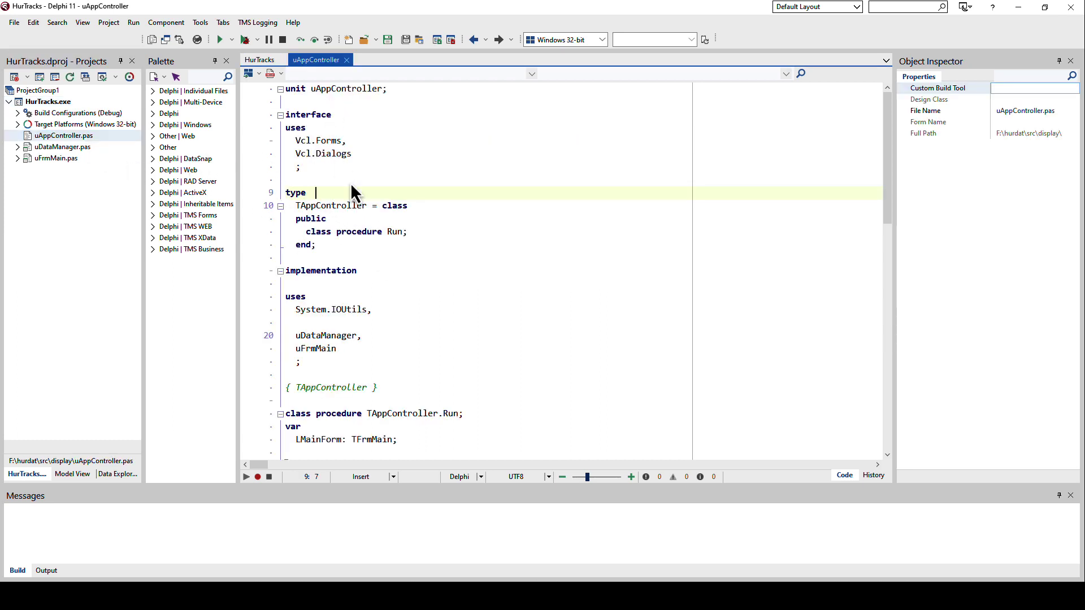
{"action": "double_click", "coordinate": [348, 88]}
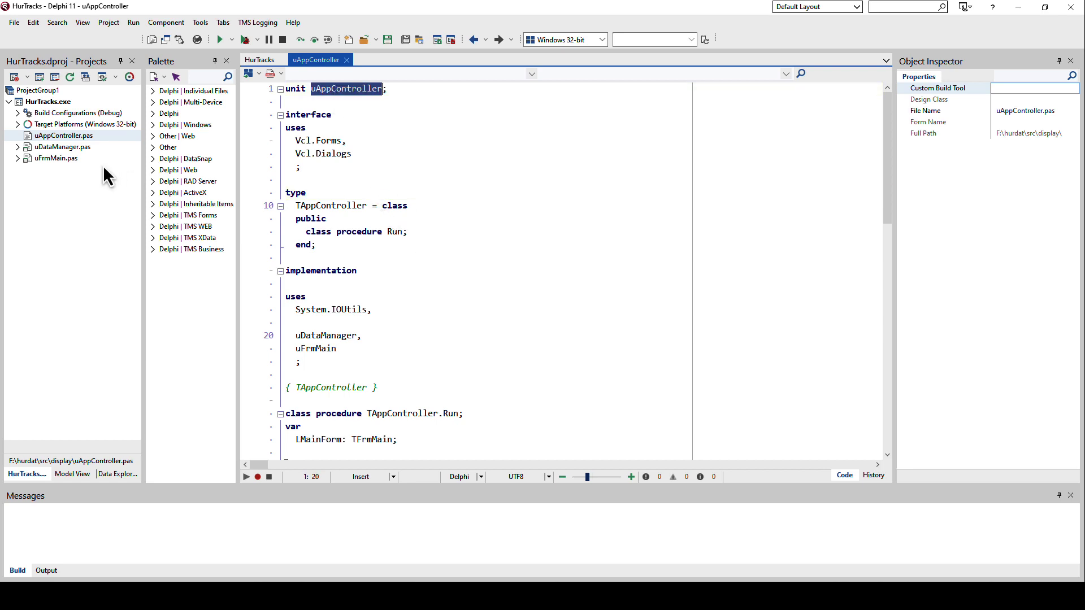
{"action": "left_click", "coordinate": [257, 60]}
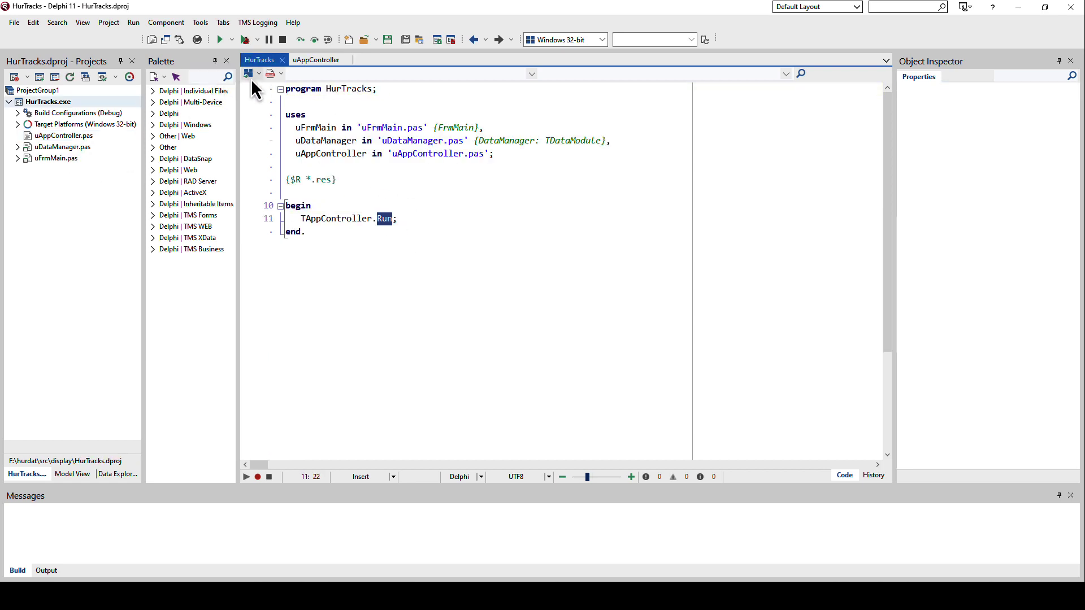
{"action": "double_click", "coordinate": [319, 154]}
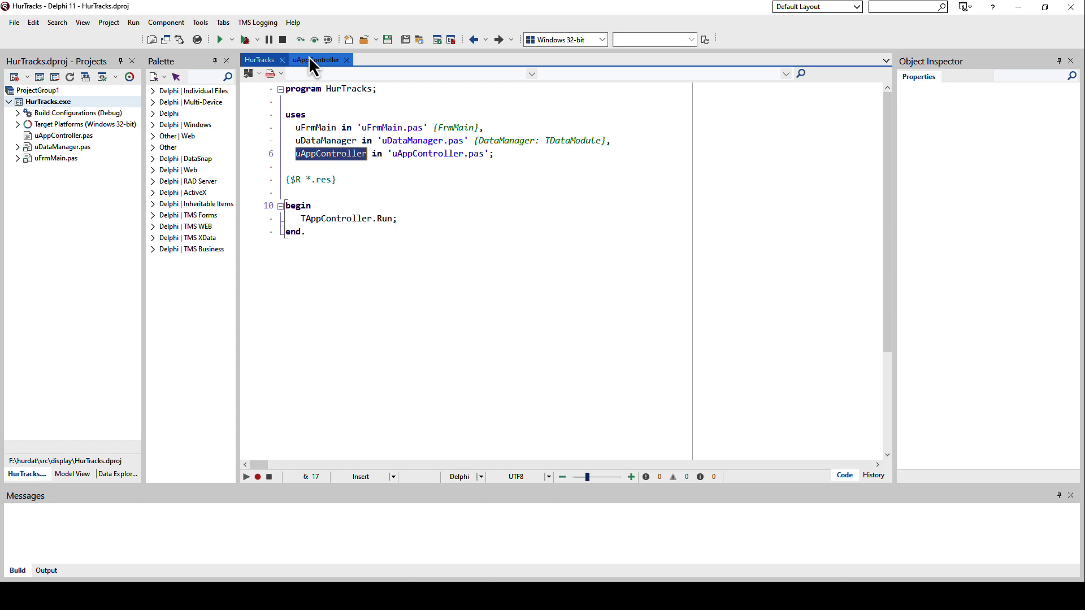
{"action": "left_click", "coordinate": [310, 62]}
Highlight the TAppController class, its Run declaration, and the Vcl.Forms and Vcl.Dialogs uses.
{"action": "double_click", "coordinate": [325, 208]}
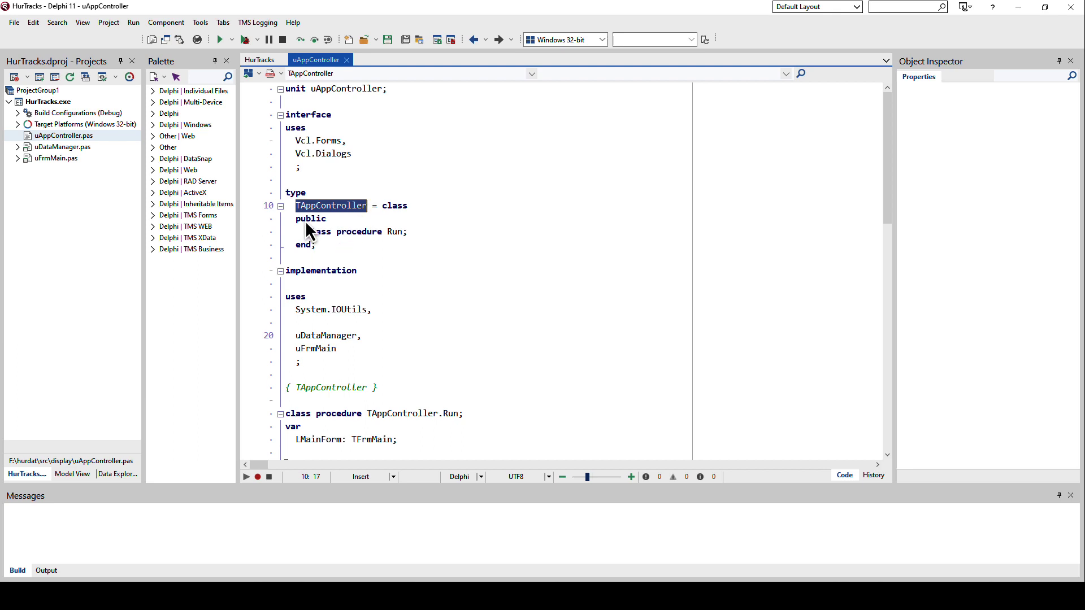
{"action": "mouse_move", "coordinate": [307, 231]}
{"action": "left_mouse_down"}
{"action": "mouse_move", "coordinate": [413, 234]}
{"action": "mouse_move", "coordinate": [310, 235]}
{"action": "left_mouse_up"}
{"action": "left_click", "coordinate": [413, 234]}
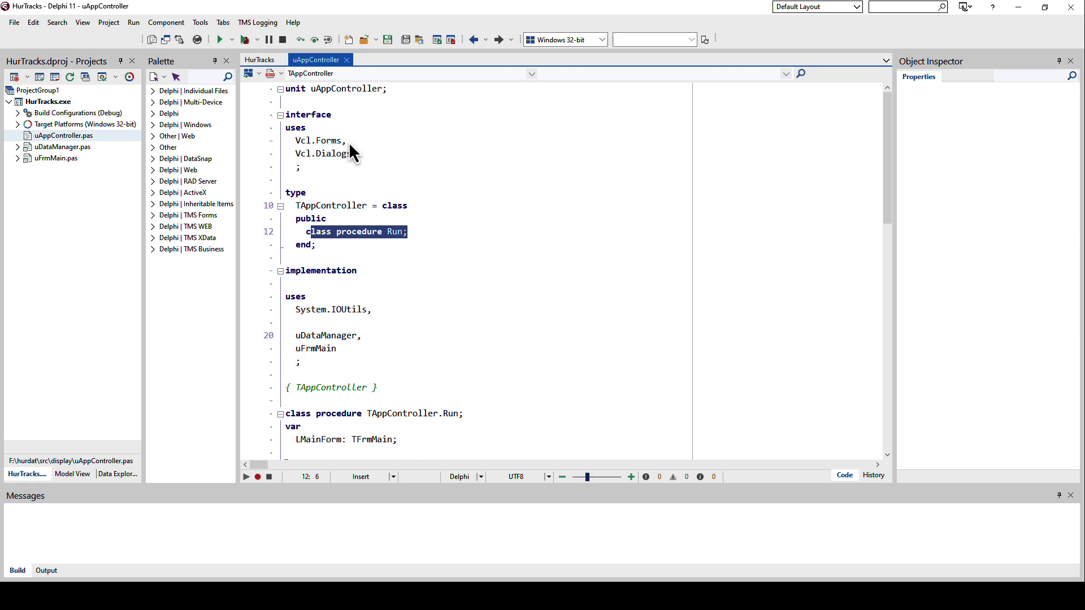
{"action": "left_click_drag", "start_coordinate": [349, 143], "coordinate": [280, 140]}
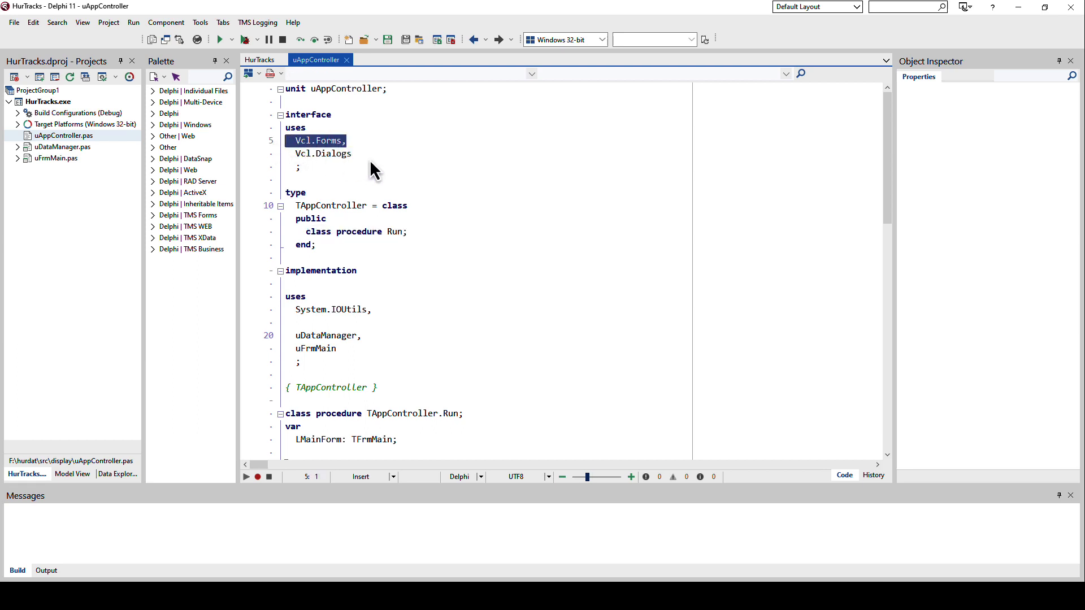
{"action": "left_click_drag", "start_coordinate": [365, 156], "coordinate": [282, 157]}
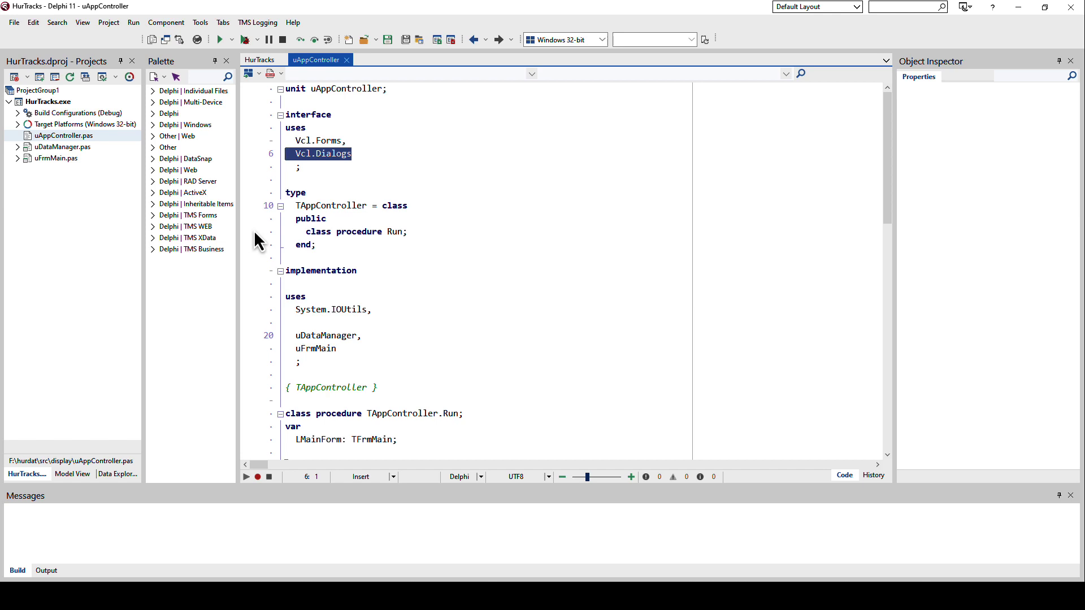
{"action": "scroll", "coordinate": [344, 157], "scroll_direction": "down", "scroll_amount": 4}
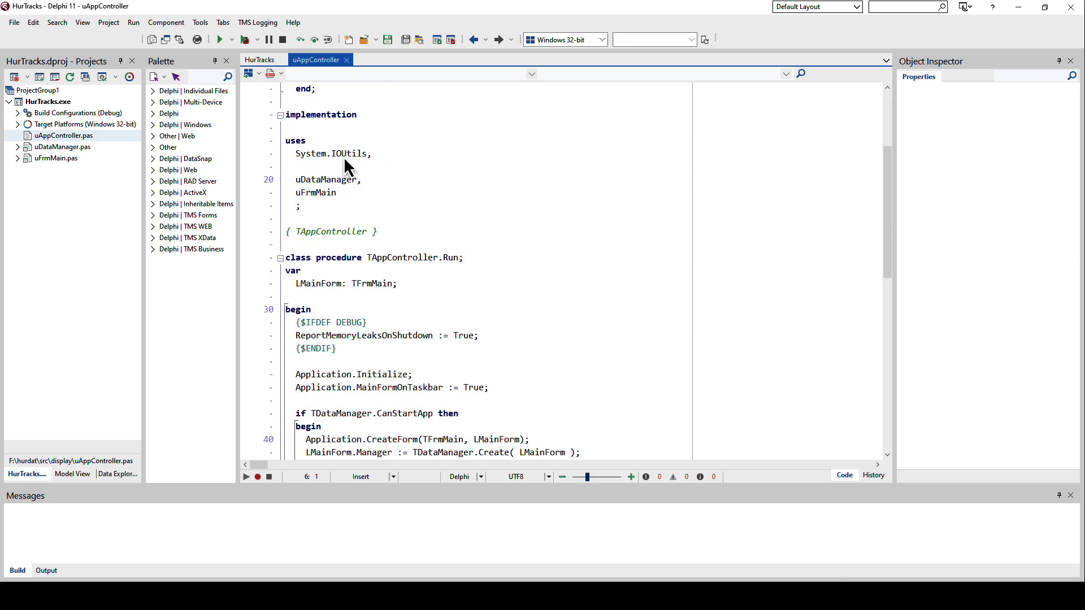
Highlight System.IOUtils and the DEBUG block, then expand the Debug and Release configurations.
{"action": "left_click_drag", "start_coordinate": [382, 158], "coordinate": [288, 156]}
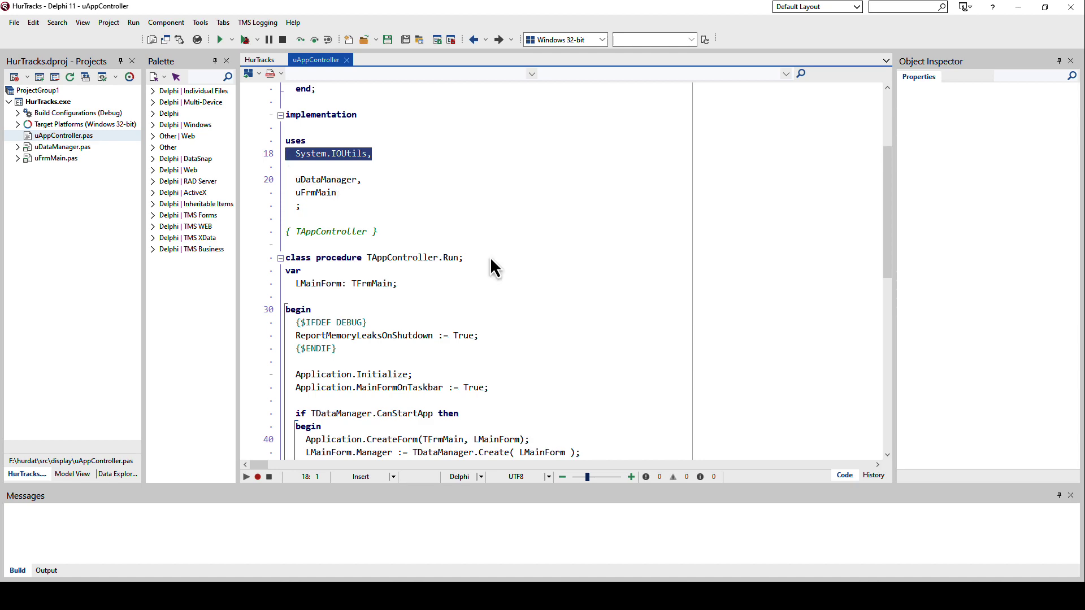
{"action": "scroll", "coordinate": [490, 259], "scroll_direction": "down", "scroll_amount": 4}
{"action": "scroll", "coordinate": [491, 270], "scroll_direction": "down", "scroll_amount": 1}
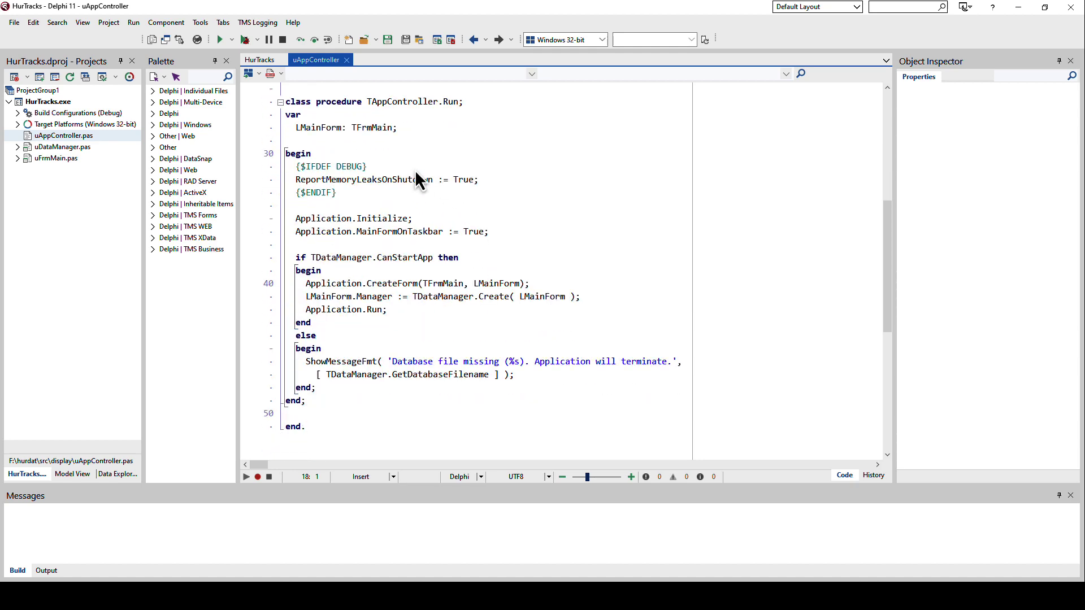
{"action": "left_click_drag", "start_coordinate": [350, 202], "coordinate": [265, 171]}
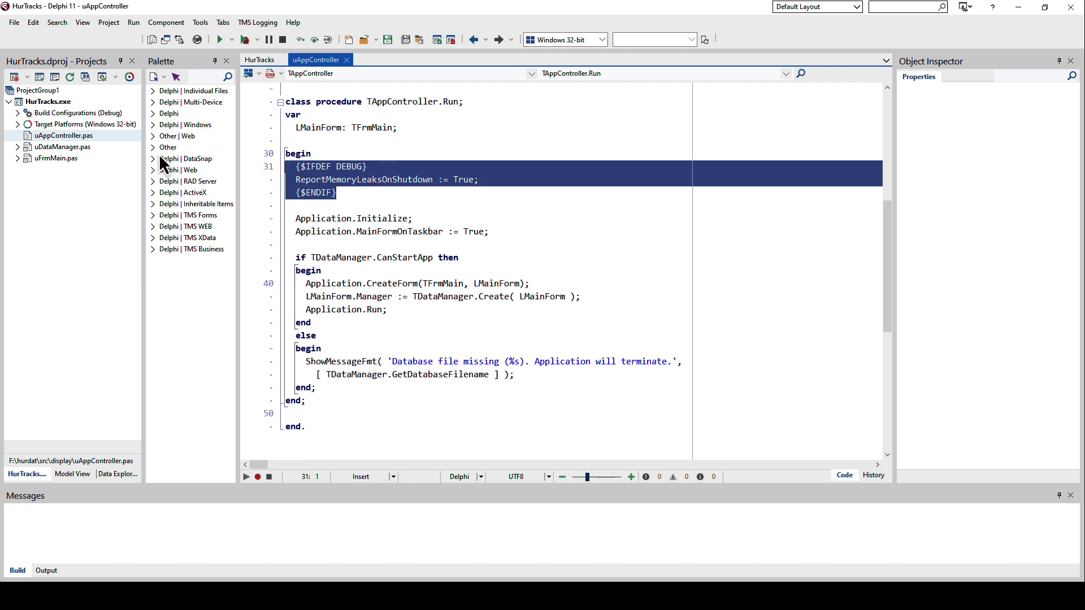
{"action": "left_click", "coordinate": [18, 116]}
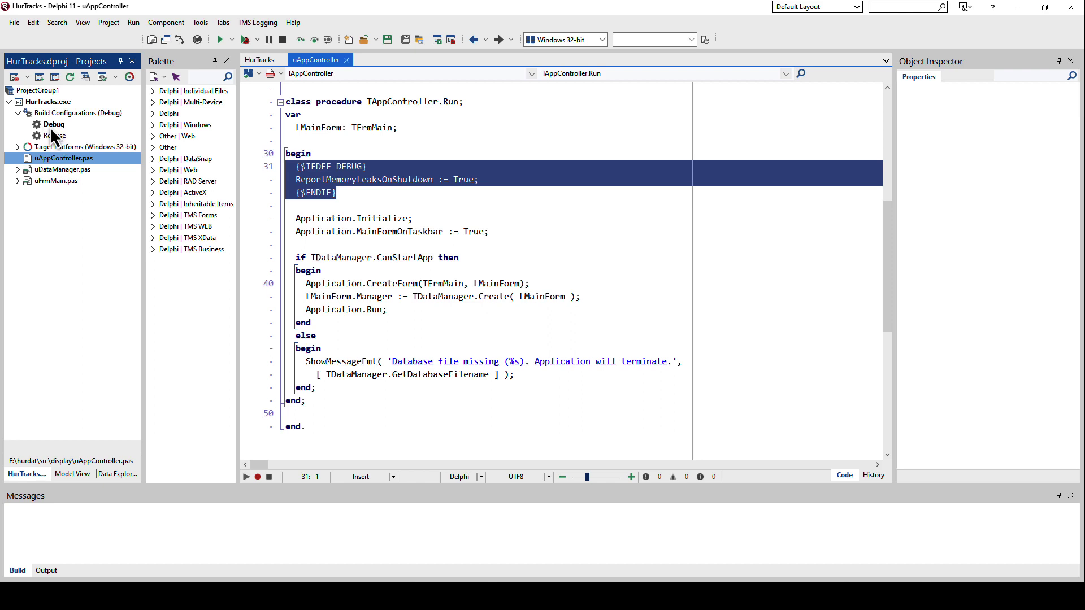
{"action": "left_click", "coordinate": [55, 126]}
{"action": "left_click", "coordinate": [55, 138]}
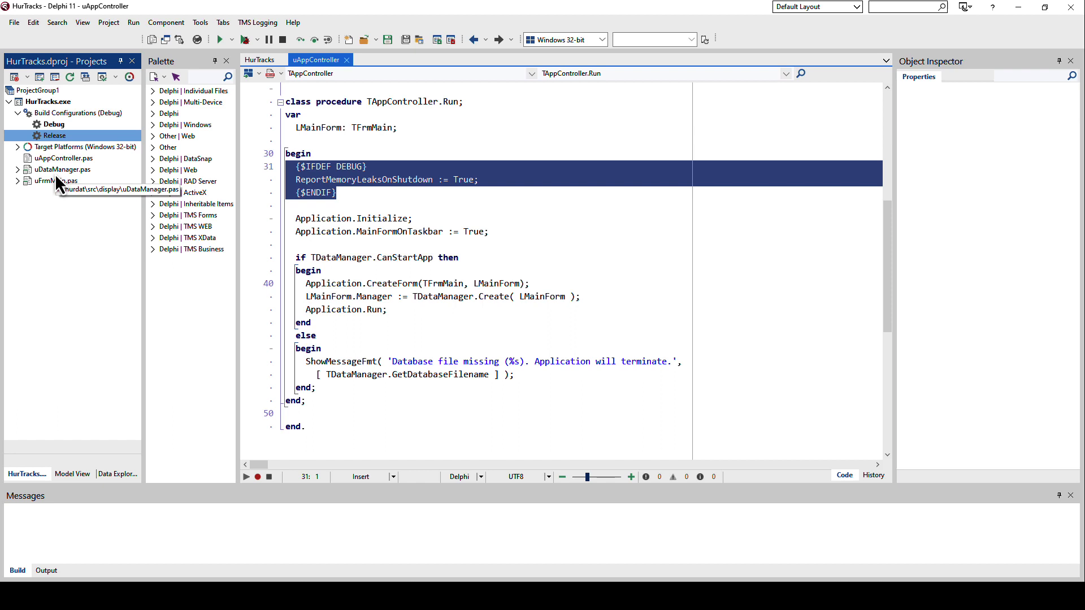
{"action": "left_click", "coordinate": [55, 124]}
Highlight DEBUG in the conditional while switching between the Release and Debug configurations.
{"action": "left_click", "coordinate": [374, 161]}
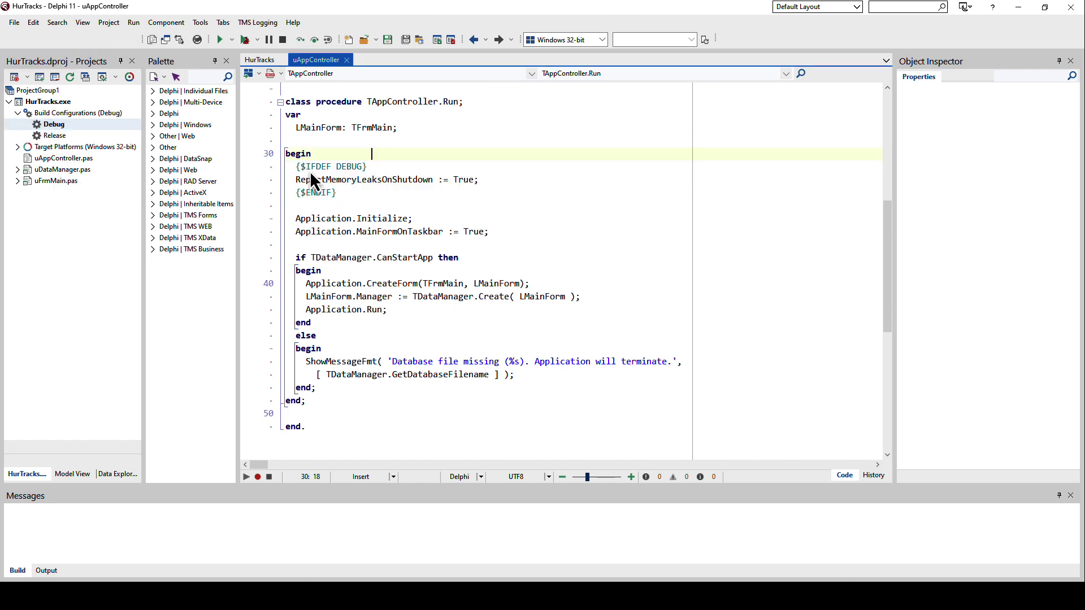
{"action": "double_click", "coordinate": [360, 167]}
{"action": "left_click", "coordinate": [53, 136]}
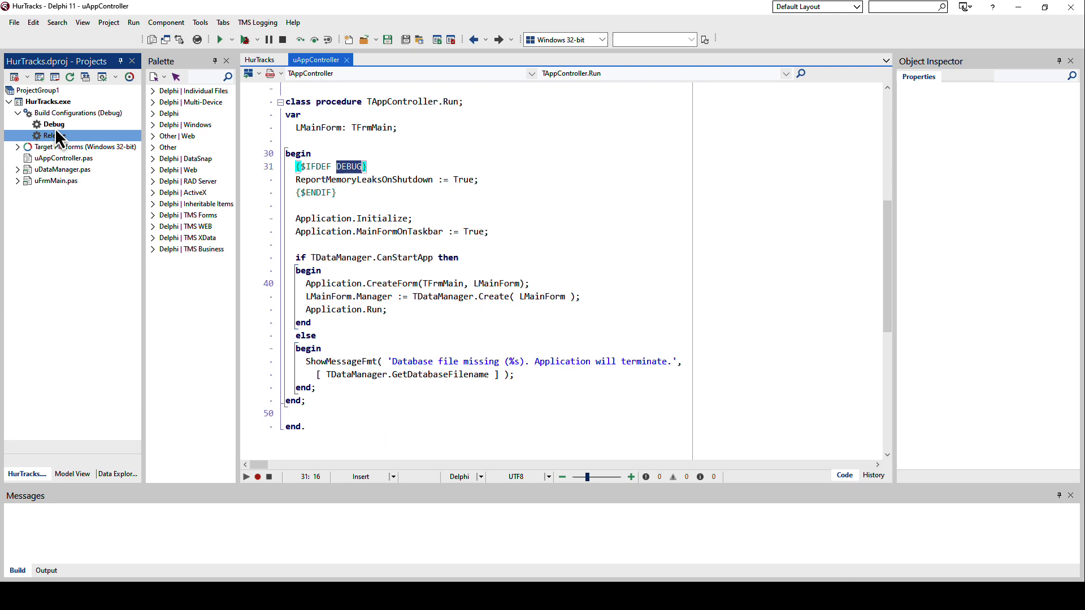
{"action": "left_click", "coordinate": [58, 125]}
Highlight the ReportMemoryLeaksOnShutdown line and its property name.
{"action": "left_click", "coordinate": [316, 180]}
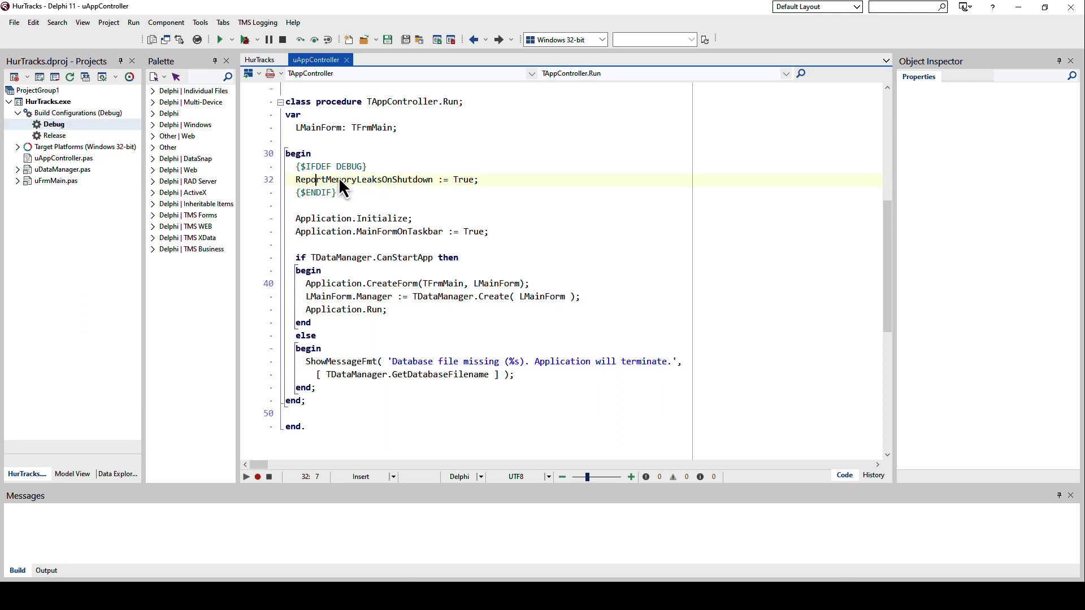
{"action": "left_click_drag", "start_coordinate": [476, 180], "coordinate": [271, 179]}
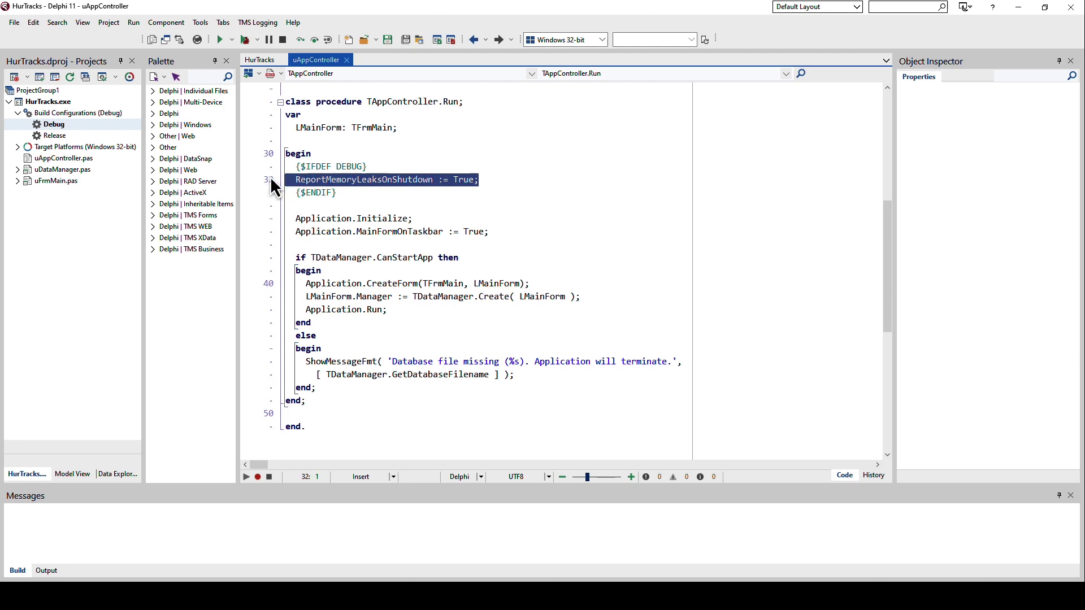
{"action": "left_click", "coordinate": [343, 215]}
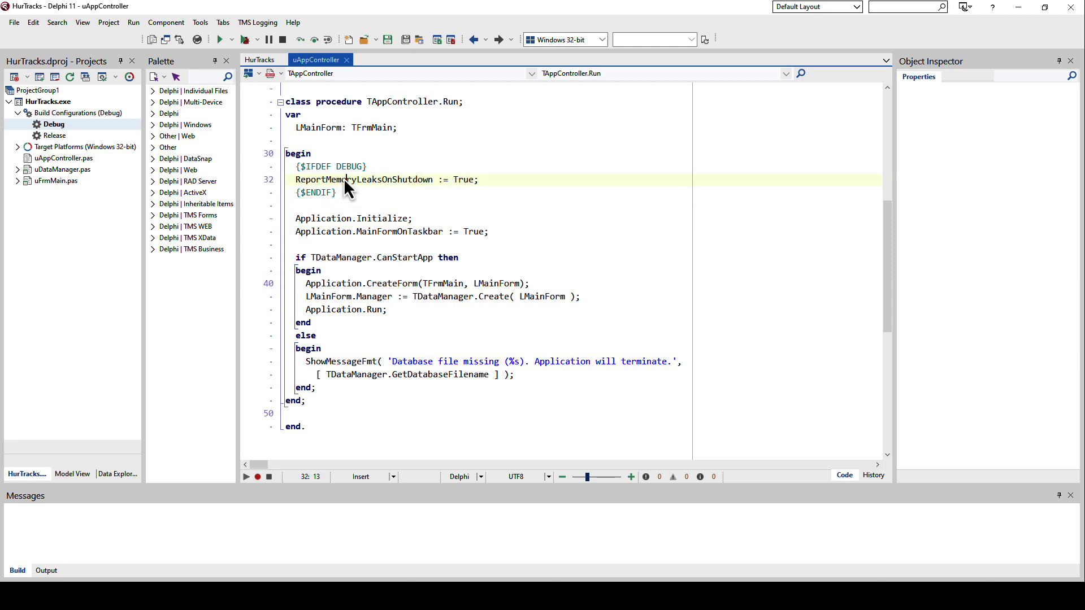
{"action": "double_click", "coordinate": [343, 178]}
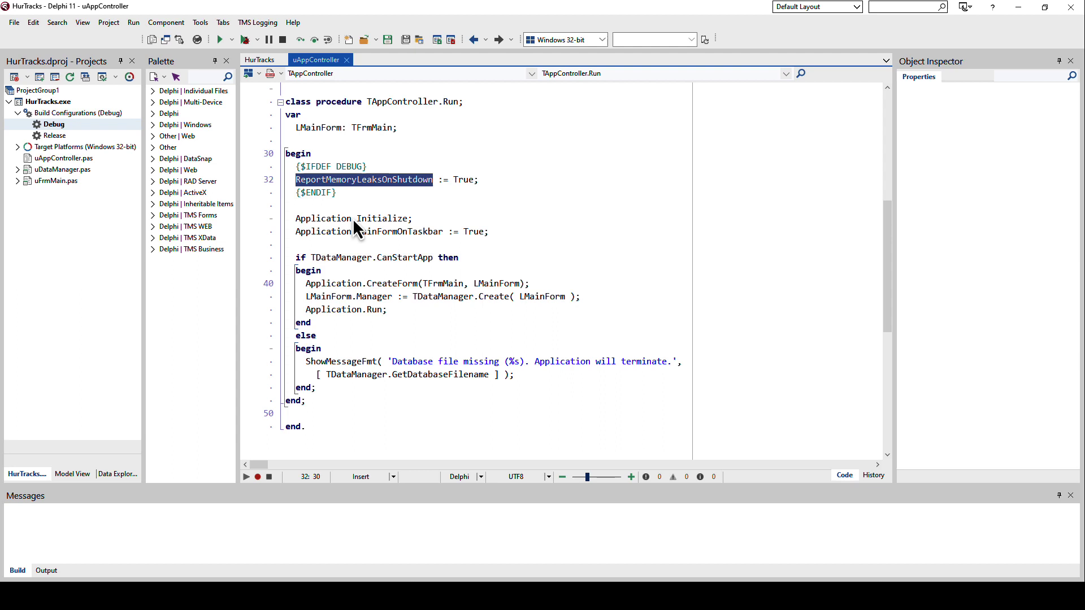
{"action": "left_click", "coordinate": [408, 205]}
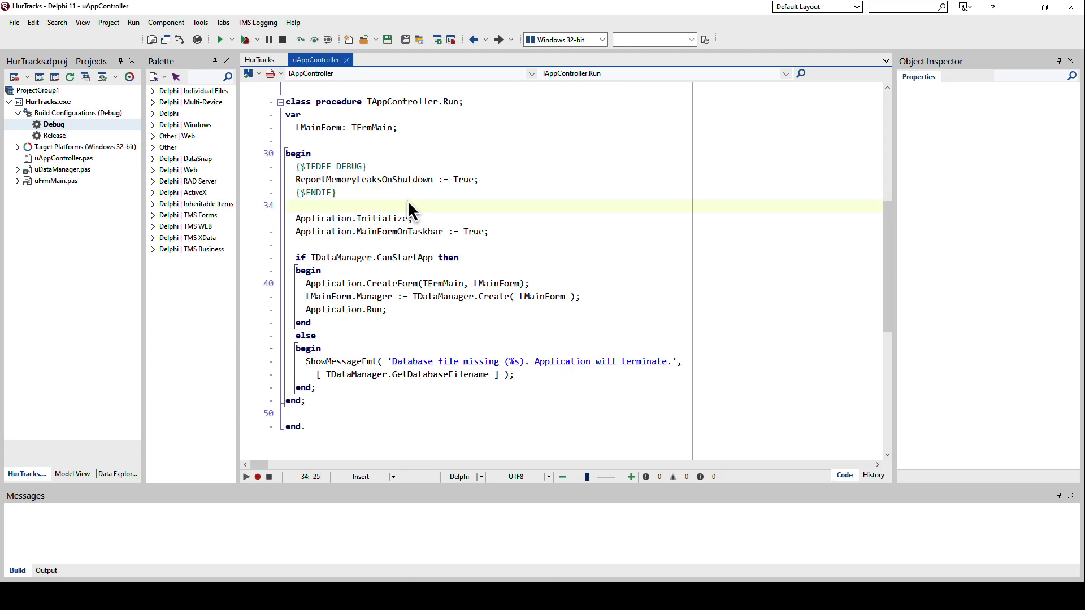
{"action": "scroll", "coordinate": [385, 233], "scroll_direction": "down", "scroll_amount": 1}
{"action": "scroll", "coordinate": [386, 233], "scroll_direction": "up", "scroll_amount": 2}
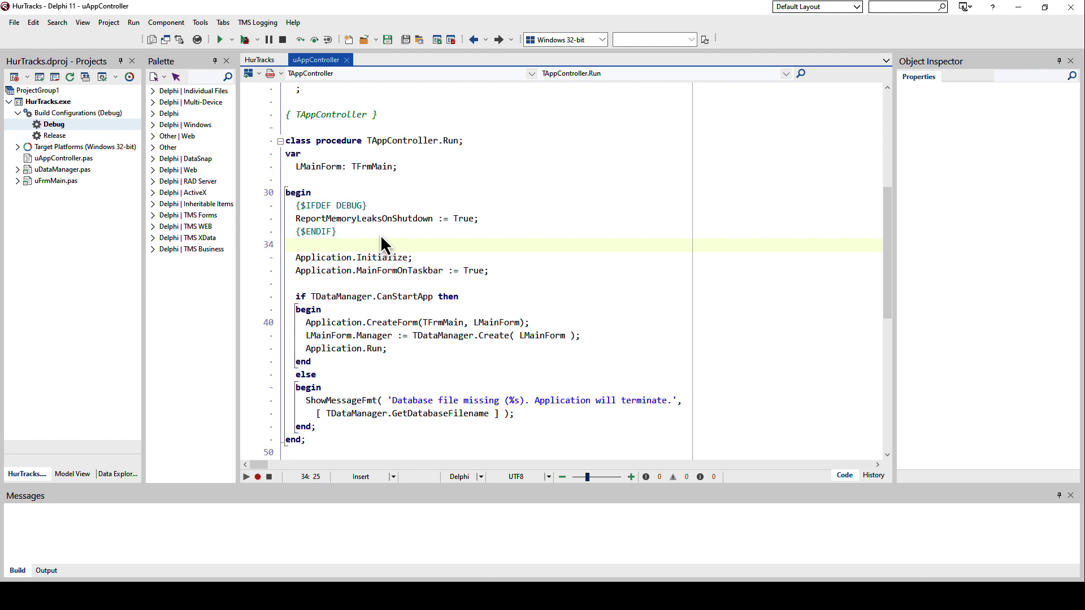
{"action": "left_click_drag", "start_coordinate": [413, 263], "coordinate": [290, 265]}
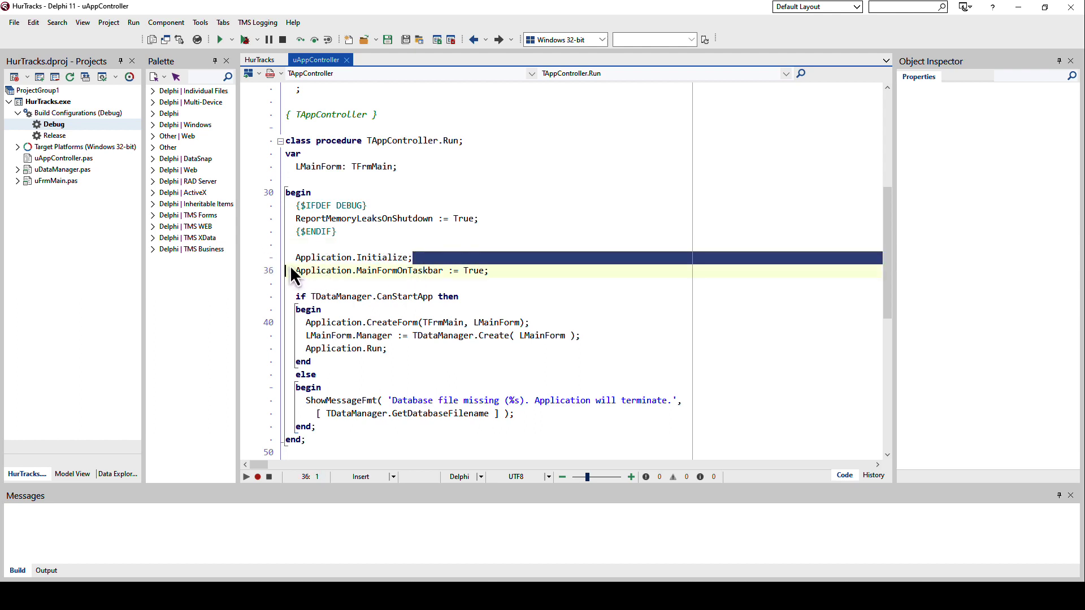
{"action": "mouse_move", "coordinate": [382, 269]}
{"action": "left_mouse_down"}
{"action": "mouse_move", "coordinate": [392, 264]}
{"action": "mouse_move", "coordinate": [286, 257]}
{"action": "left_mouse_up"}
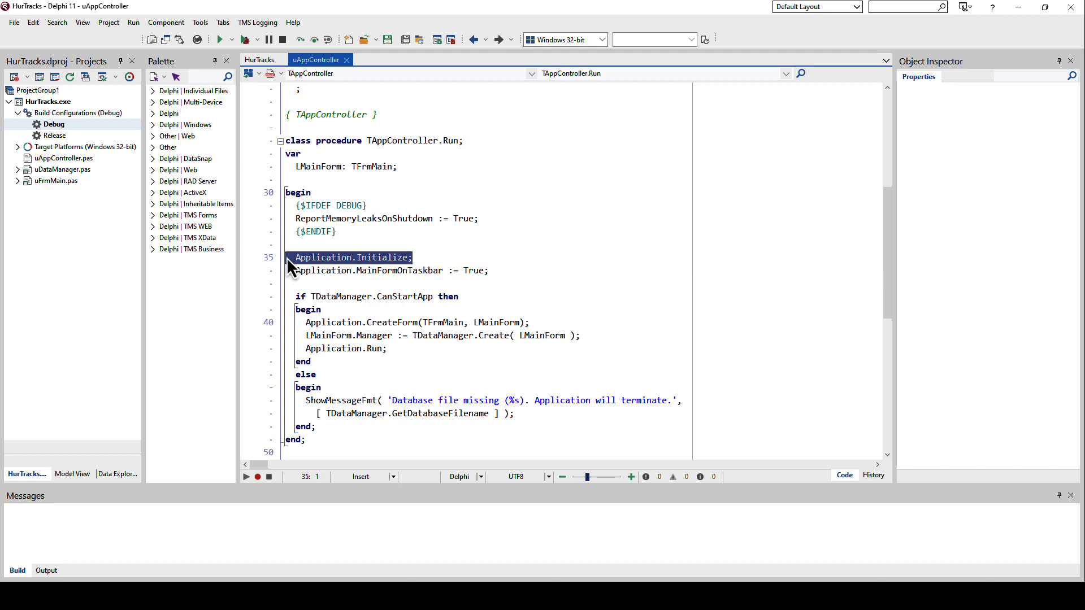
{"action": "left_click_drag", "start_coordinate": [496, 272], "coordinate": [292, 271]}
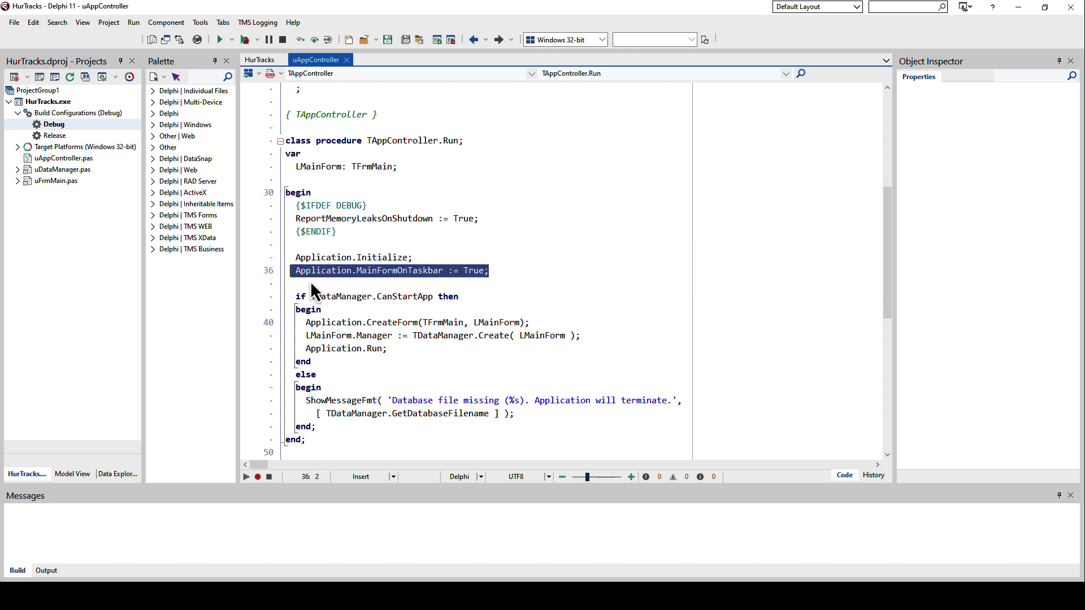
{"action": "scroll", "coordinate": [349, 270], "scroll_direction": "down", "scroll_amount": 1}
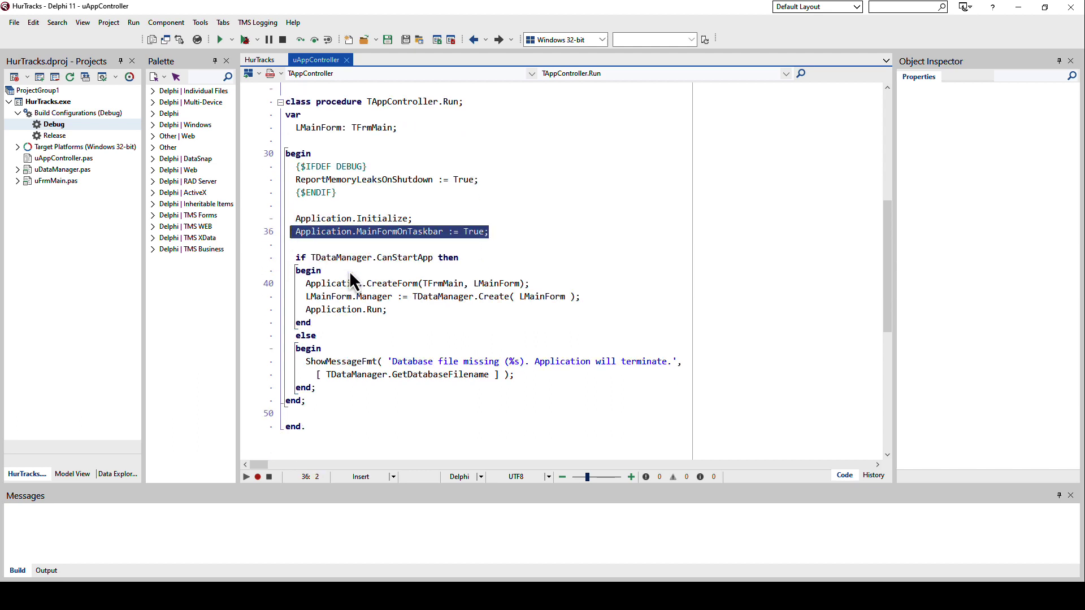
{"action": "scroll", "coordinate": [349, 270], "scroll_direction": "down", "scroll_amount": 1}
{"action": "left_click_drag", "start_coordinate": [471, 221], "coordinate": [299, 226]}
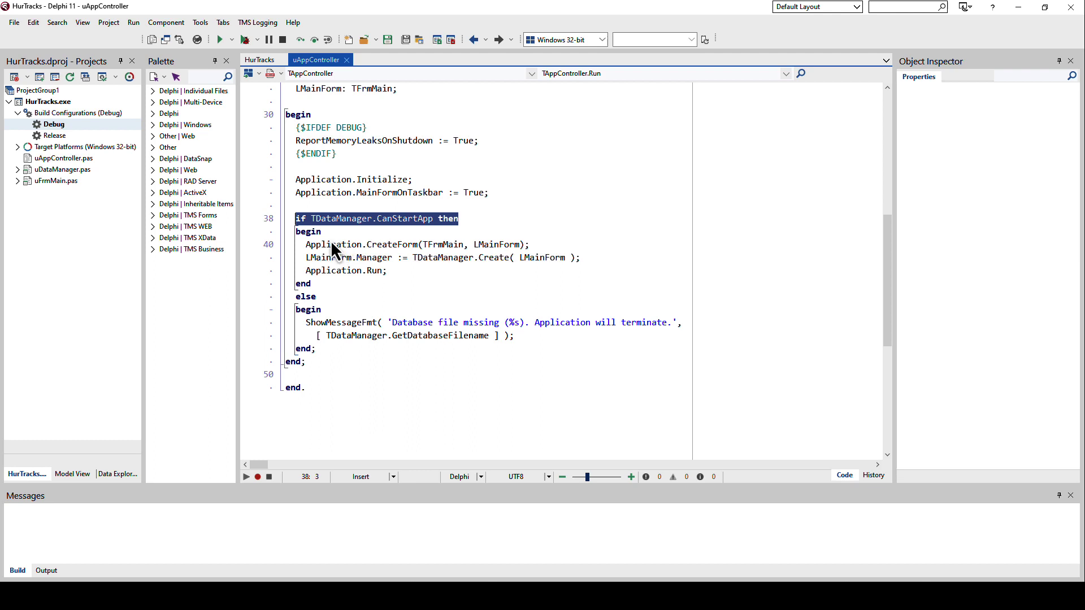
{"action": "left_click", "coordinate": [331, 240]}
{"action": "double_click", "coordinate": [334, 220]}
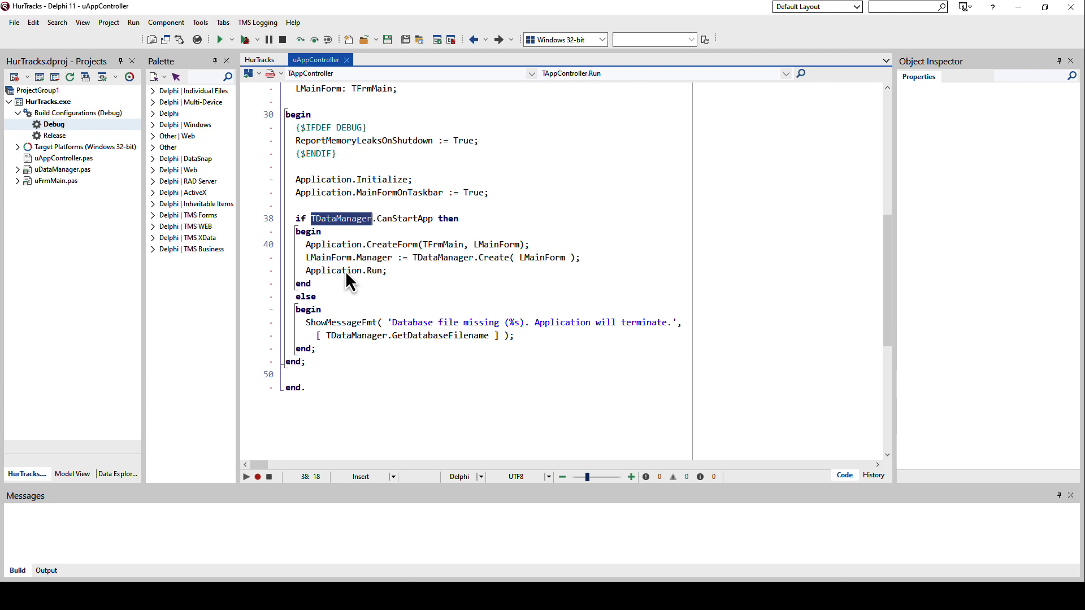
{"action": "double_click", "coordinate": [419, 219]}
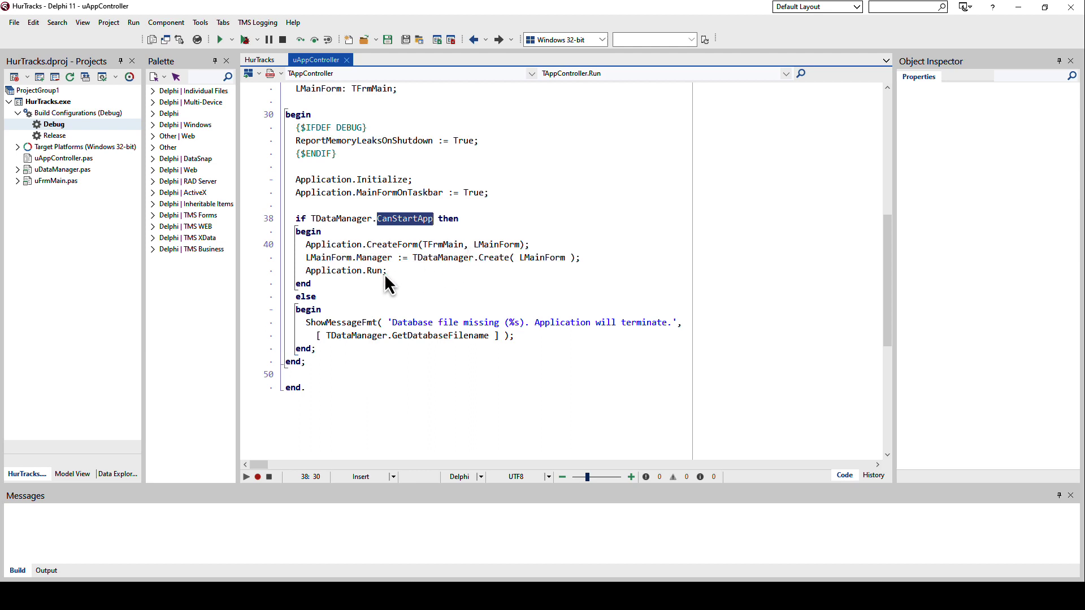
{"action": "left_click", "coordinate": [358, 259]}
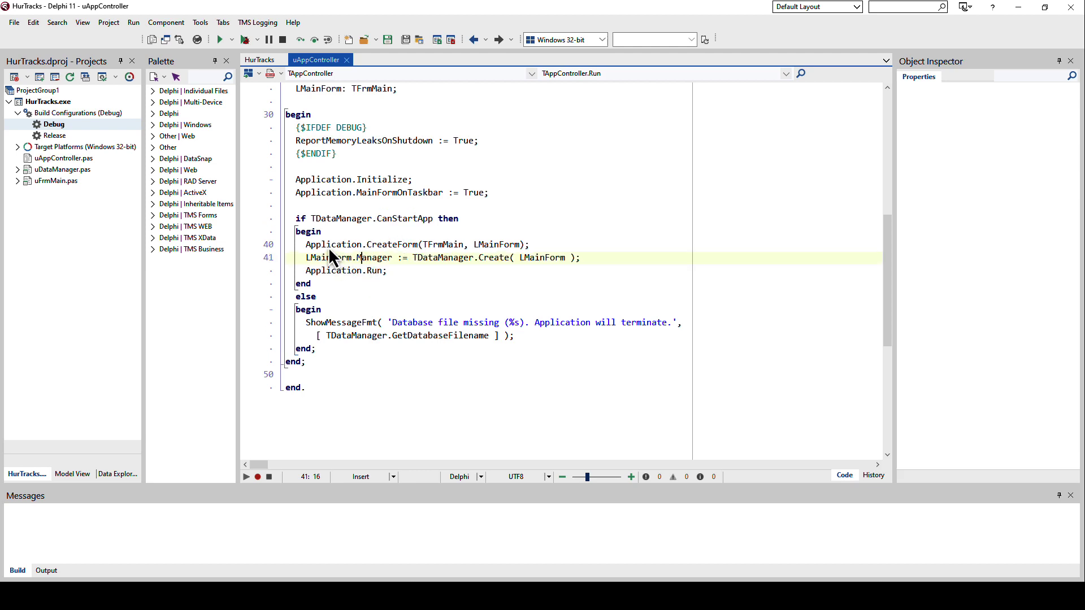
{"action": "left_click_drag", "start_coordinate": [308, 247], "coordinate": [542, 246]}
{"action": "left_click", "coordinate": [302, 259]}
{"action": "left_click_drag", "start_coordinate": [302, 259], "coordinate": [407, 258]}
{"action": "left_click", "coordinate": [489, 268]}
{"action": "left_click", "coordinate": [582, 260]}
{"action": "left_click_drag", "start_coordinate": [582, 260], "coordinate": [306, 262]}
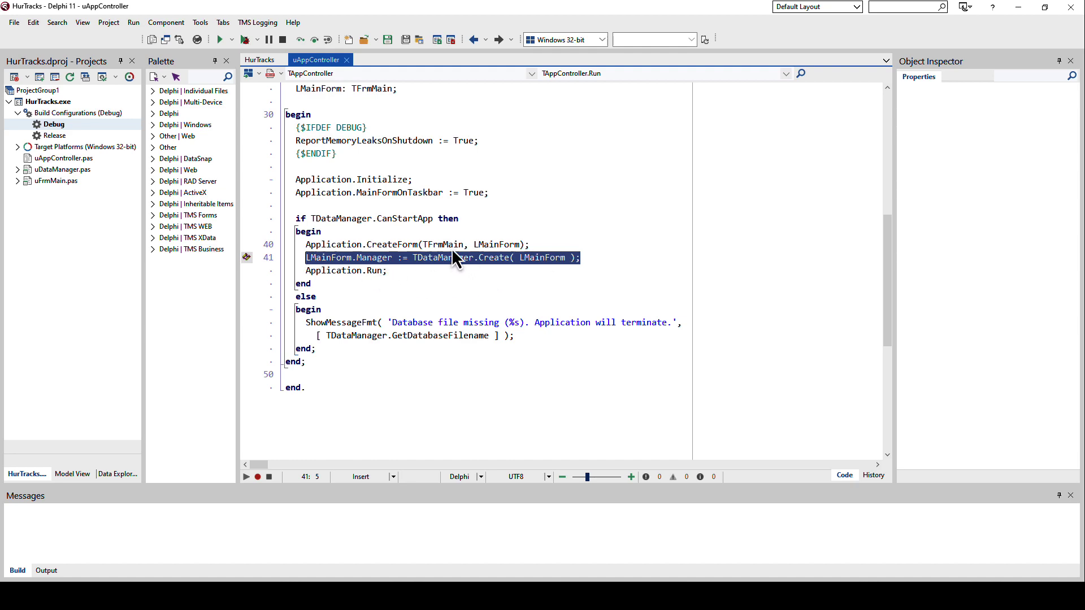
{"action": "left_click", "coordinate": [378, 273]}
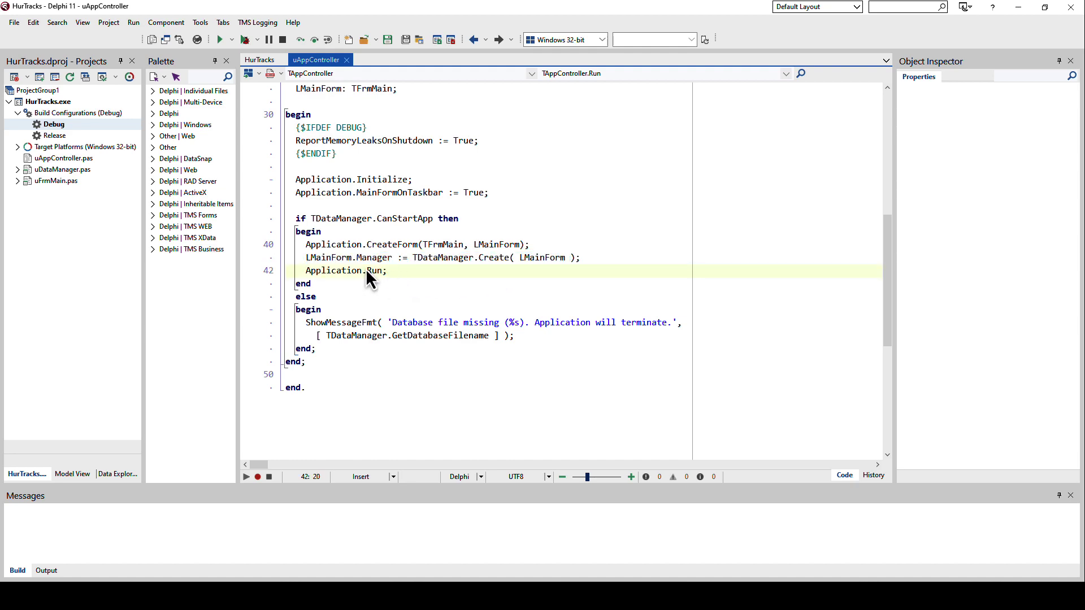
{"action": "scroll", "coordinate": [365, 269], "scroll_direction": "up", "scroll_amount": 3}
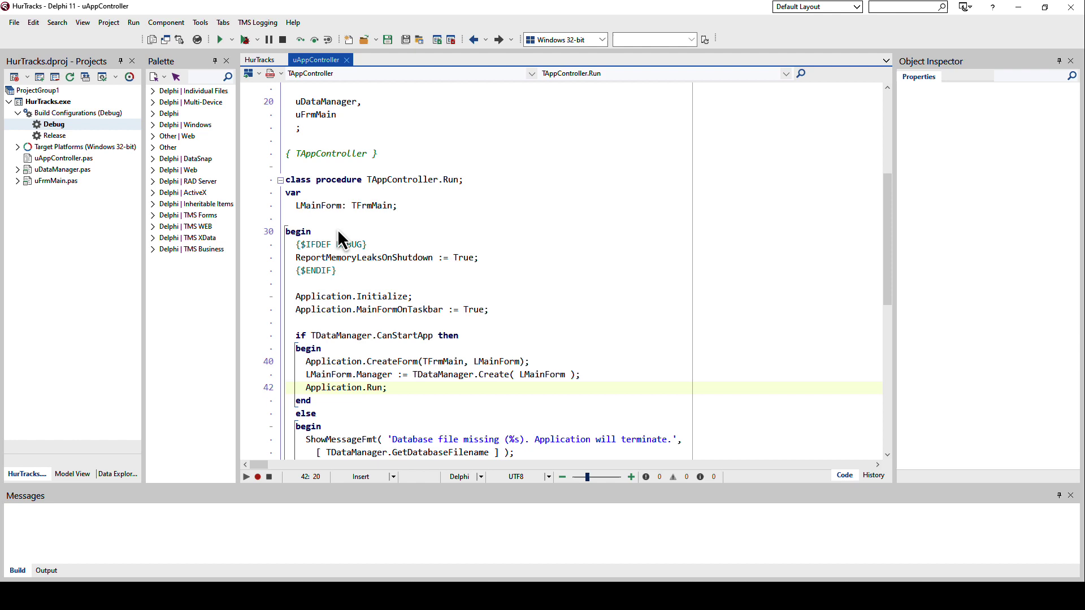
{"action": "left_click_drag", "start_coordinate": [399, 206], "coordinate": [301, 206]}
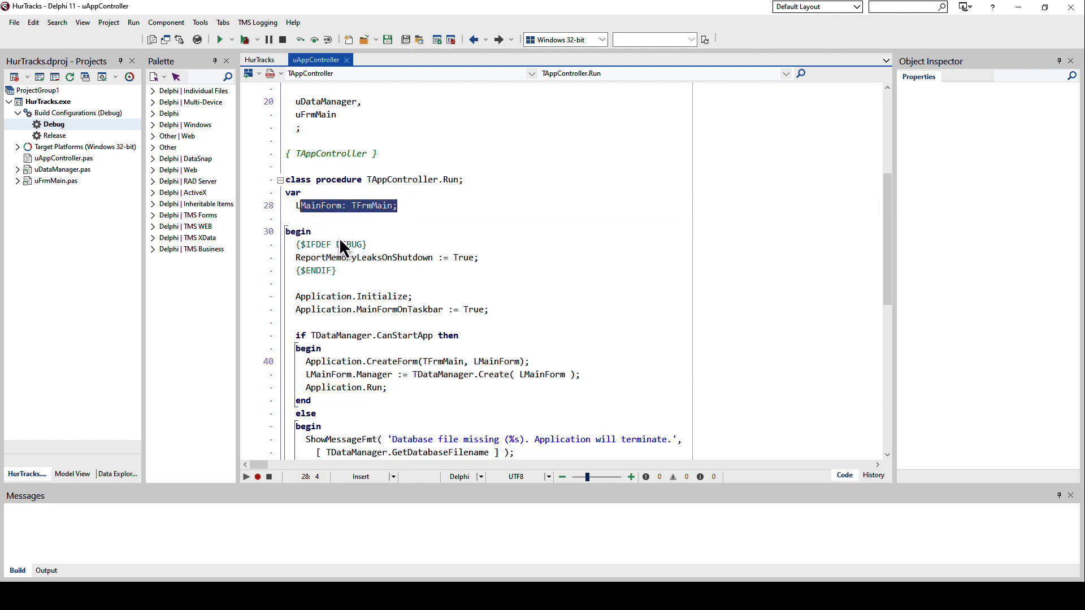
{"action": "left_click", "coordinate": [352, 181]}
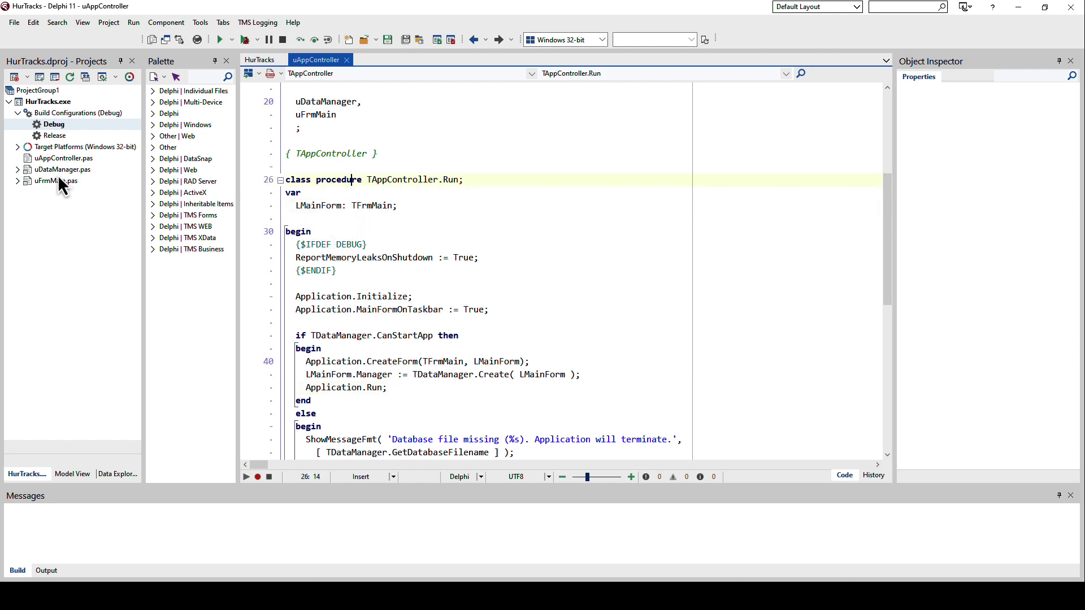
Open uFrmMain.pas in code view and examine the TFrmMain class and its TForm ancestor.
{"action": "double_click", "coordinate": [35, 182]}
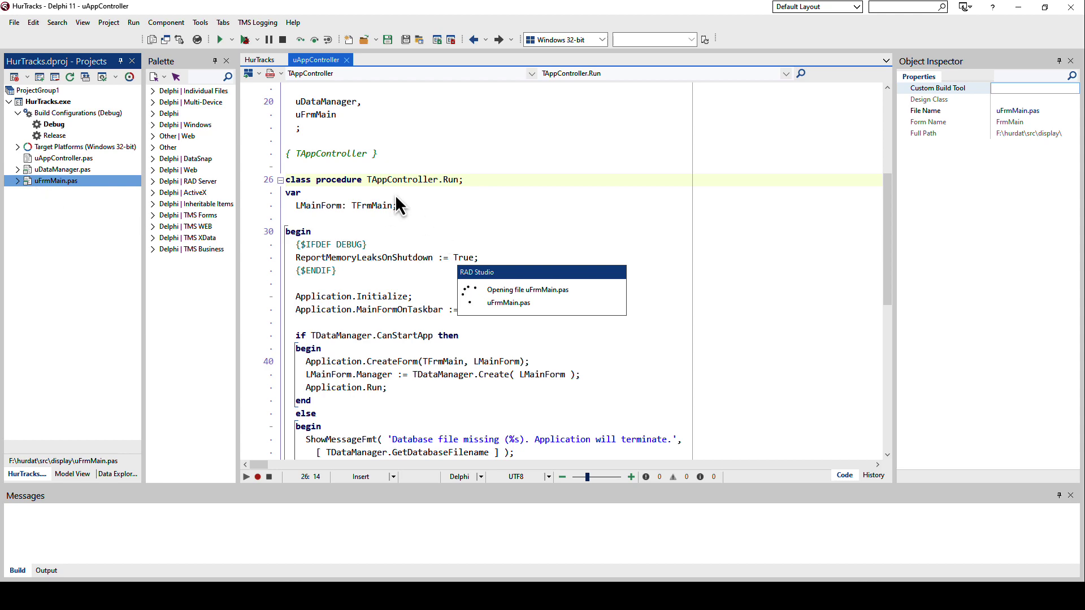
{"action": "key", "text": "F12"}
{"action": "scroll", "coordinate": [415, 123], "scroll_direction": "down", "scroll_amount": 5}
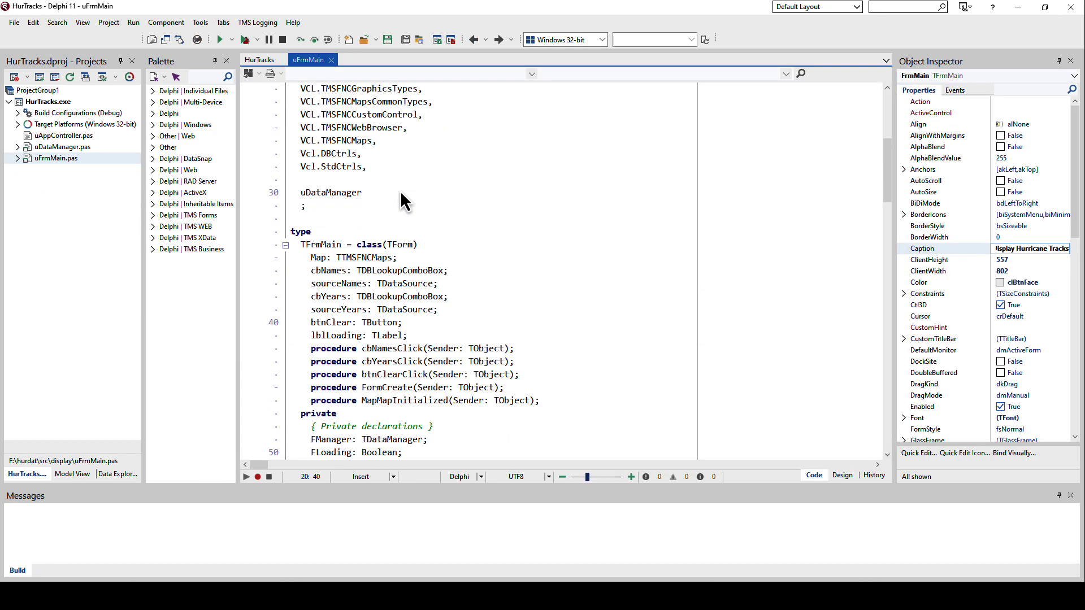
{"action": "scroll", "coordinate": [400, 191], "scroll_direction": "down", "scroll_amount": 7}
{"action": "scroll", "coordinate": [398, 193], "scroll_direction": "down", "scroll_amount": 3}
{"action": "scroll", "coordinate": [395, 194], "scroll_direction": "down", "scroll_amount": 1}
{"action": "left_click", "coordinate": [333, 275]}
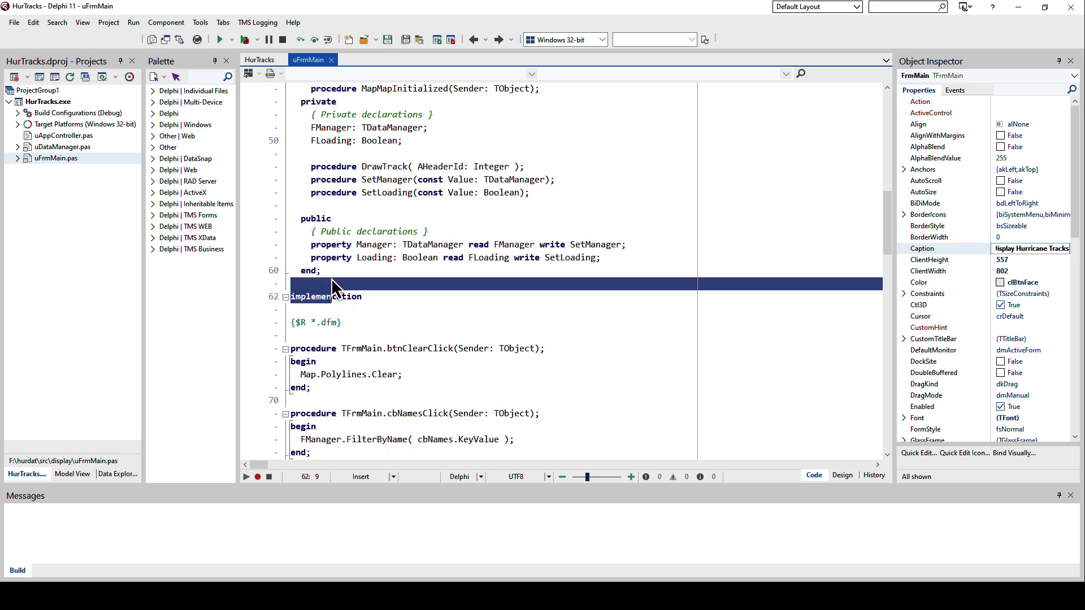
{"action": "scroll", "coordinate": [387, 278], "scroll_direction": "up", "scroll_amount": 7}
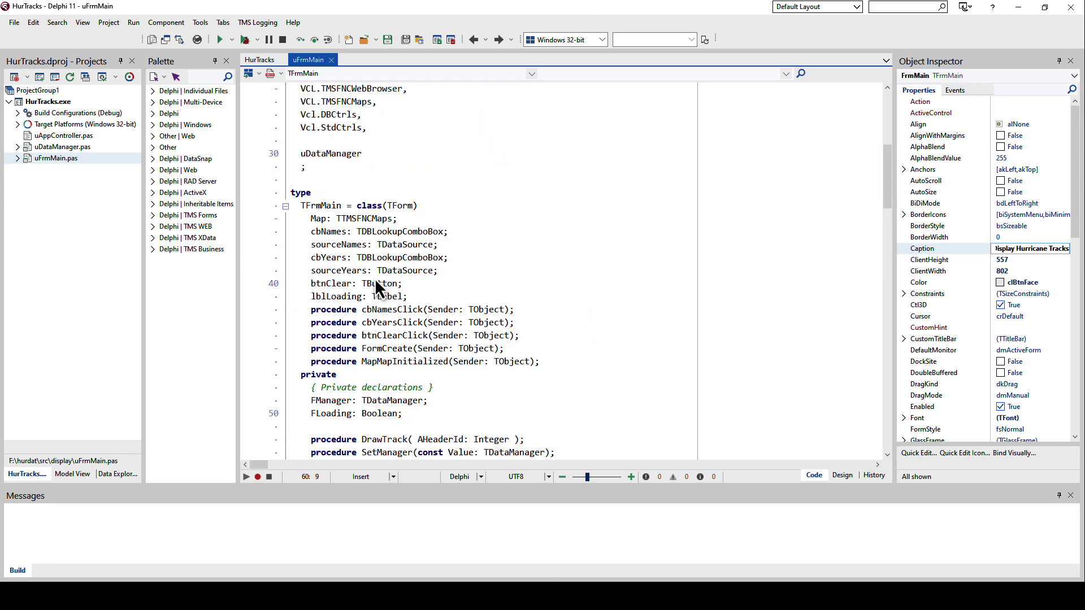
{"action": "scroll", "coordinate": [379, 284], "scroll_direction": "up", "scroll_amount": 1}
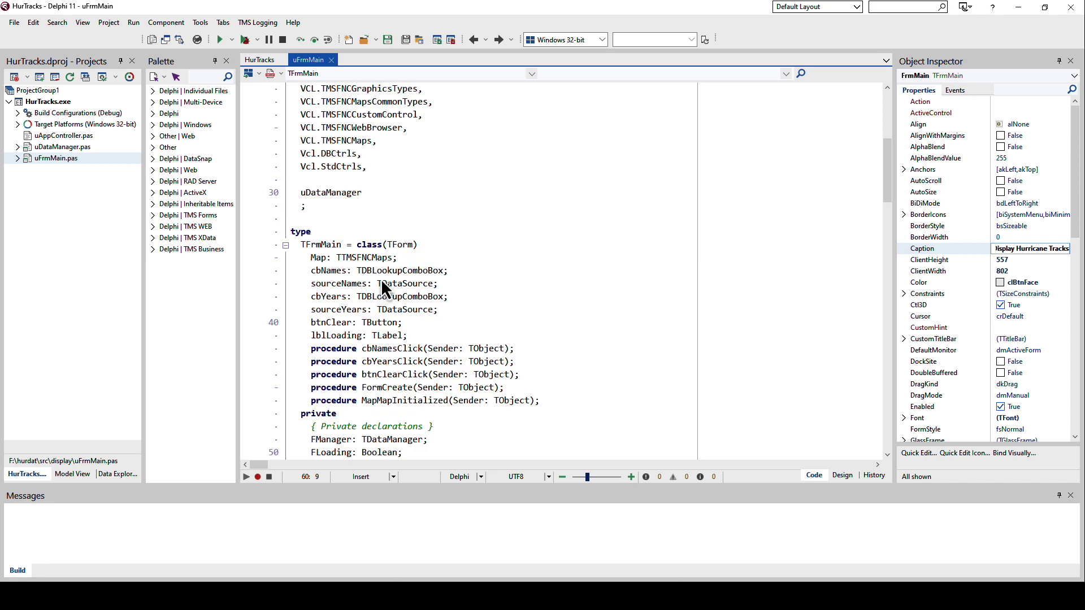
{"action": "left_click", "coordinate": [408, 248]}
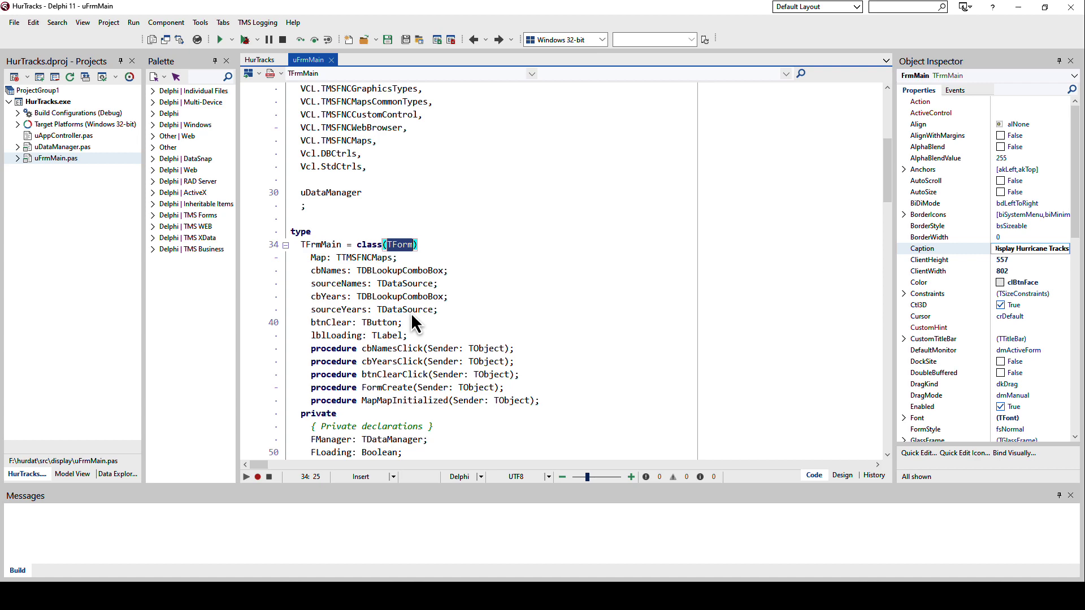
{"action": "scroll", "coordinate": [411, 313], "scroll_direction": "down", "scroll_amount": 4}
{"action": "scroll", "coordinate": [410, 311], "scroll_direction": "down", "scroll_amount": 2}
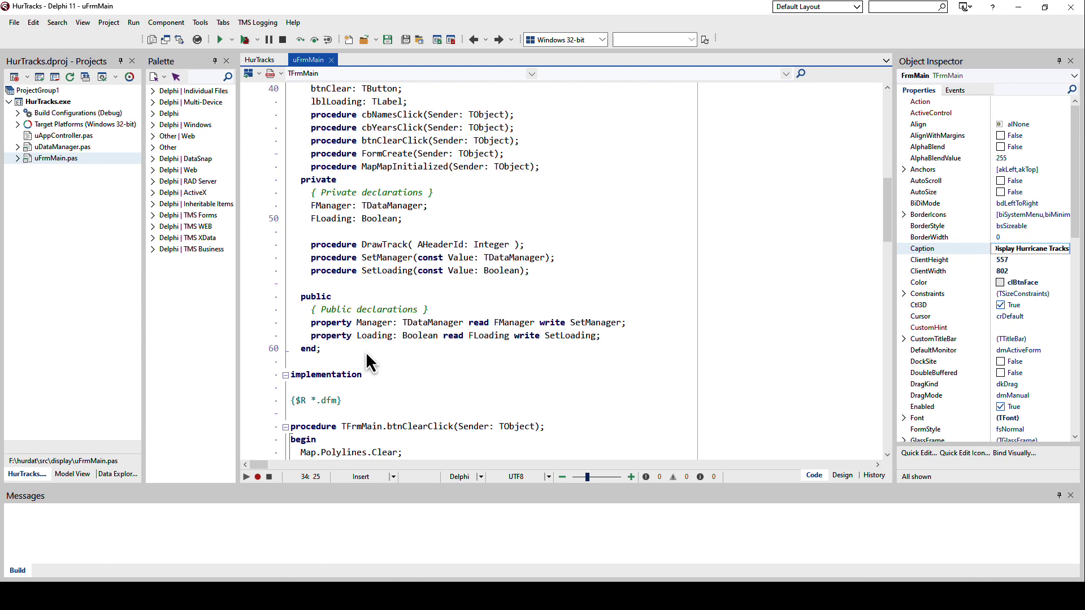
{"action": "scroll", "coordinate": [367, 357], "scroll_direction": "up", "scroll_amount": 5}
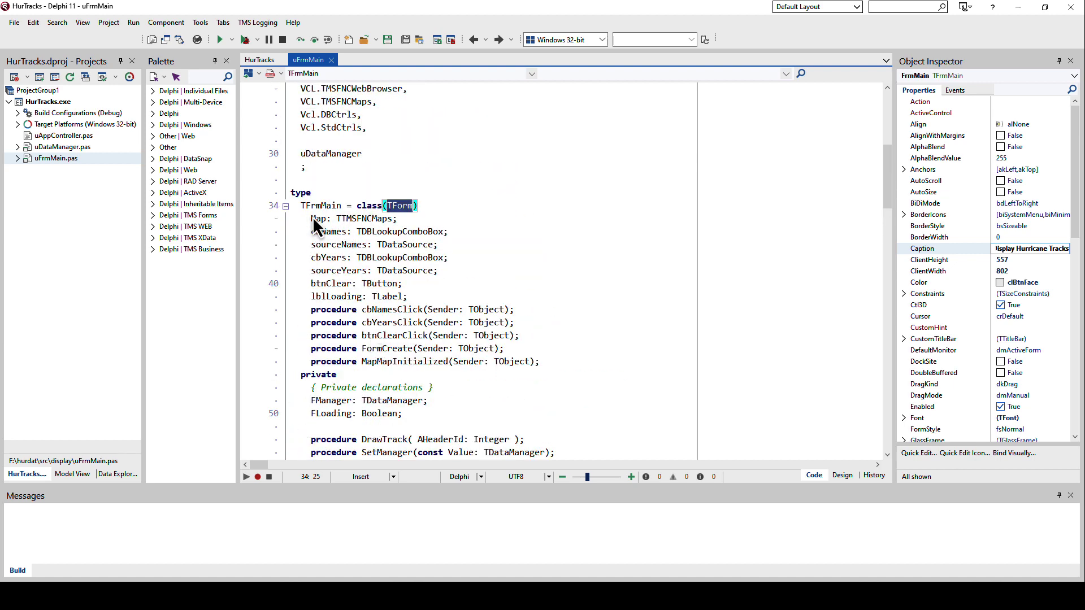
{"action": "scroll", "coordinate": [337, 211], "scroll_direction": "down", "scroll_amount": 5}
{"action": "scroll", "coordinate": [336, 283], "scroll_direction": "down", "scroll_amount": 3}
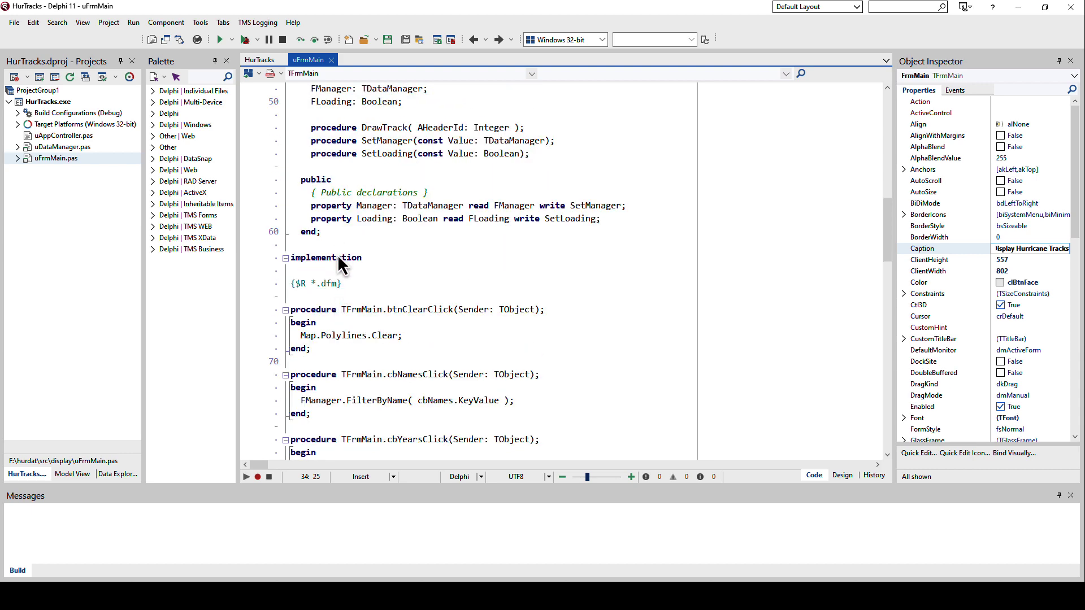
{"action": "left_click", "coordinate": [352, 245]}
{"action": "scroll", "coordinate": [353, 249], "scroll_direction": "up", "scroll_amount": 5}
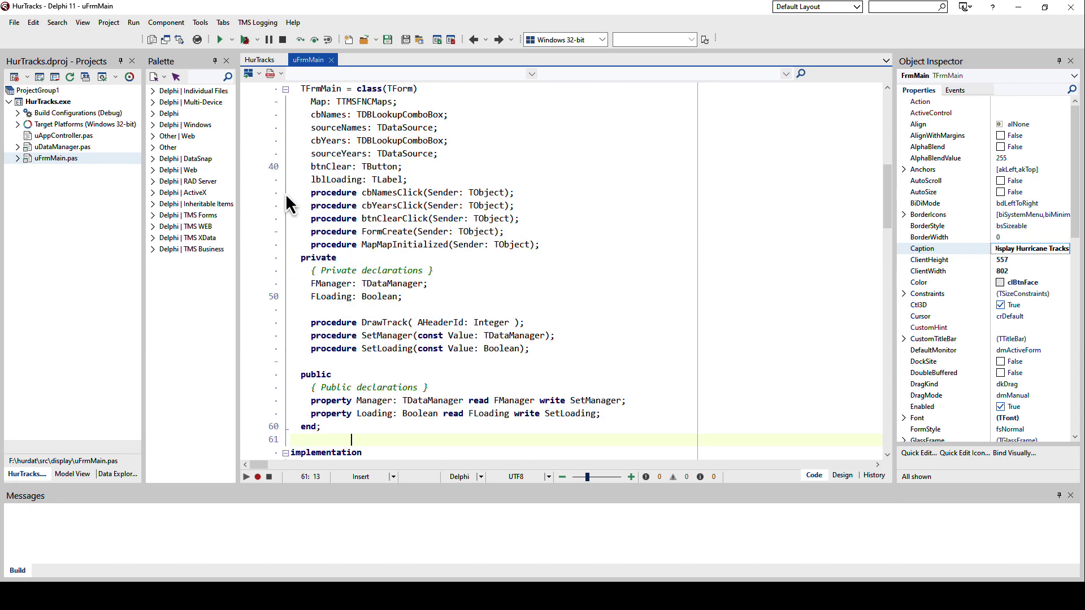
Open uAppController.pas and highlight the LMainForm variable declaration.
{"action": "left_click", "coordinate": [266, 66]}
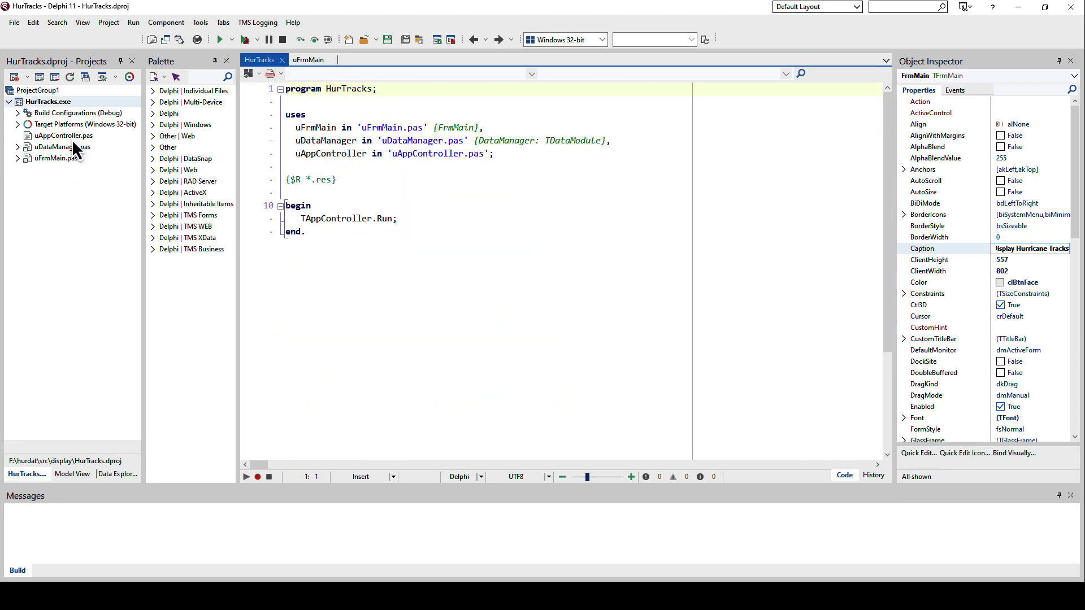
{"action": "double_click", "coordinate": [68, 136]}
{"action": "scroll", "coordinate": [360, 284], "scroll_direction": "down", "scroll_amount": 1}
{"action": "scroll", "coordinate": [317, 212], "scroll_direction": "down", "scroll_amount": 1}
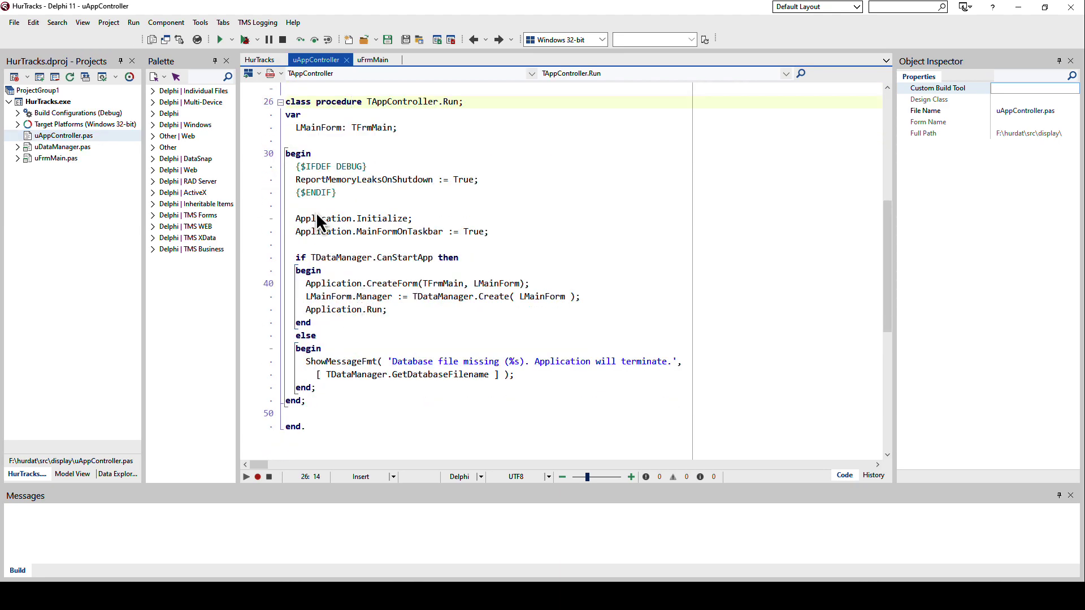
{"action": "scroll", "coordinate": [319, 208], "scroll_direction": "up", "scroll_amount": 1}
{"action": "double_click", "coordinate": [315, 166]}
{"action": "left_click", "coordinate": [397, 166]}
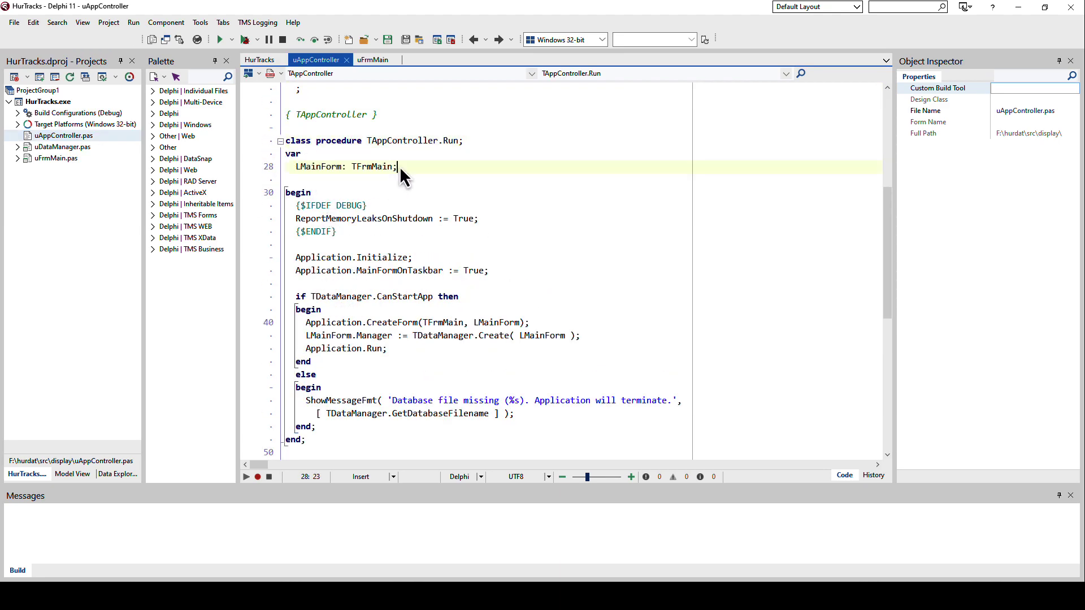
{"action": "left_click_drag", "start_coordinate": [399, 166], "coordinate": [301, 168]}
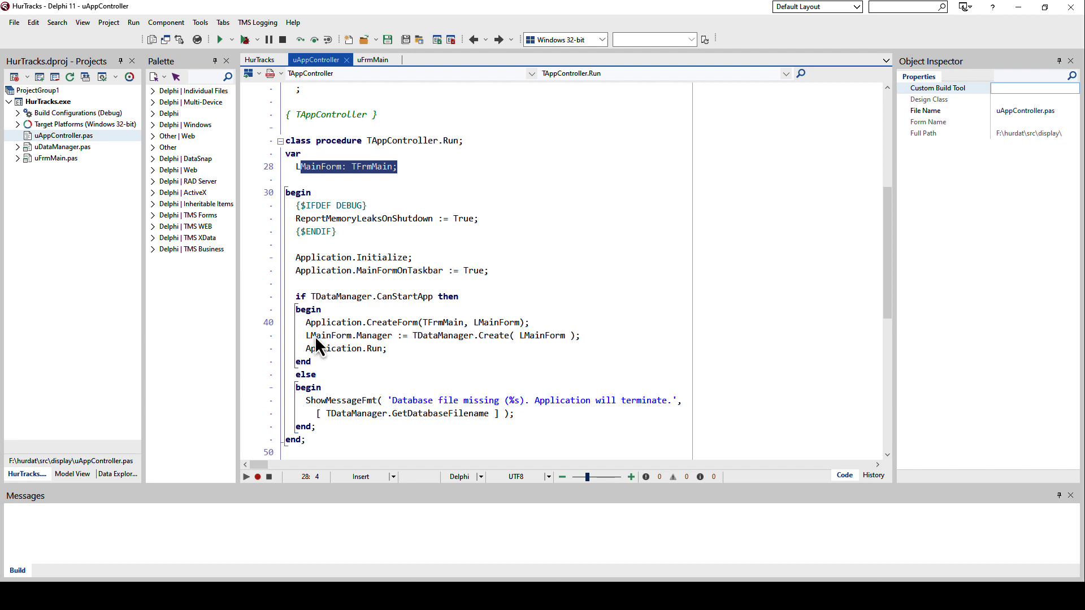
Highlight the CreateForm statement, the Manager assignment and Application.Run.
{"action": "double_click", "coordinate": [511, 324]}
{"action": "left_click", "coordinate": [542, 324]}
{"action": "left_click_drag", "start_coordinate": [543, 324], "coordinate": [317, 325]}
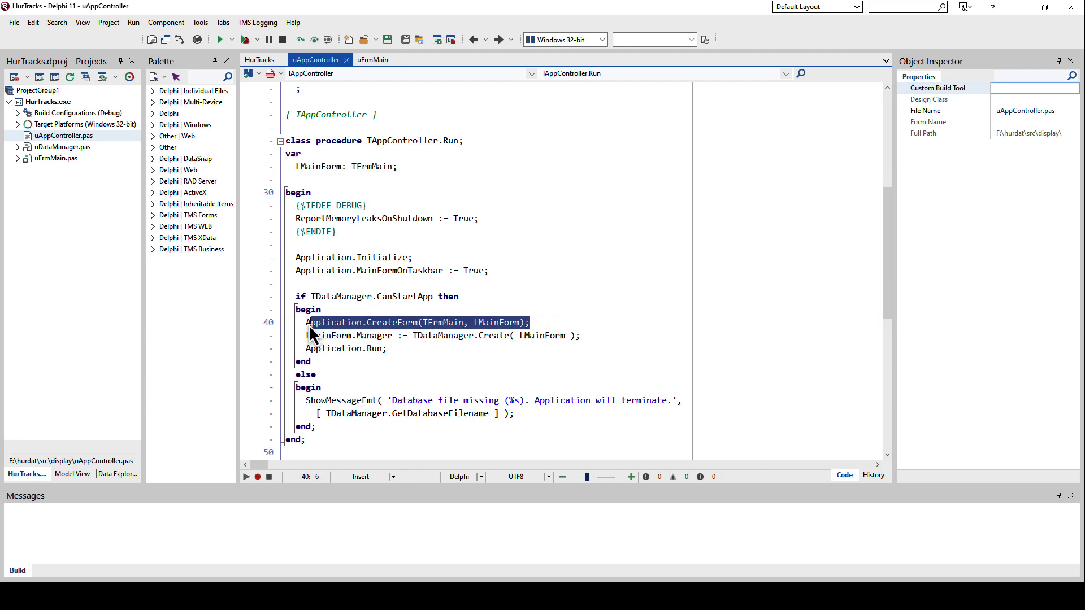
{"action": "left_click", "coordinate": [313, 341]}
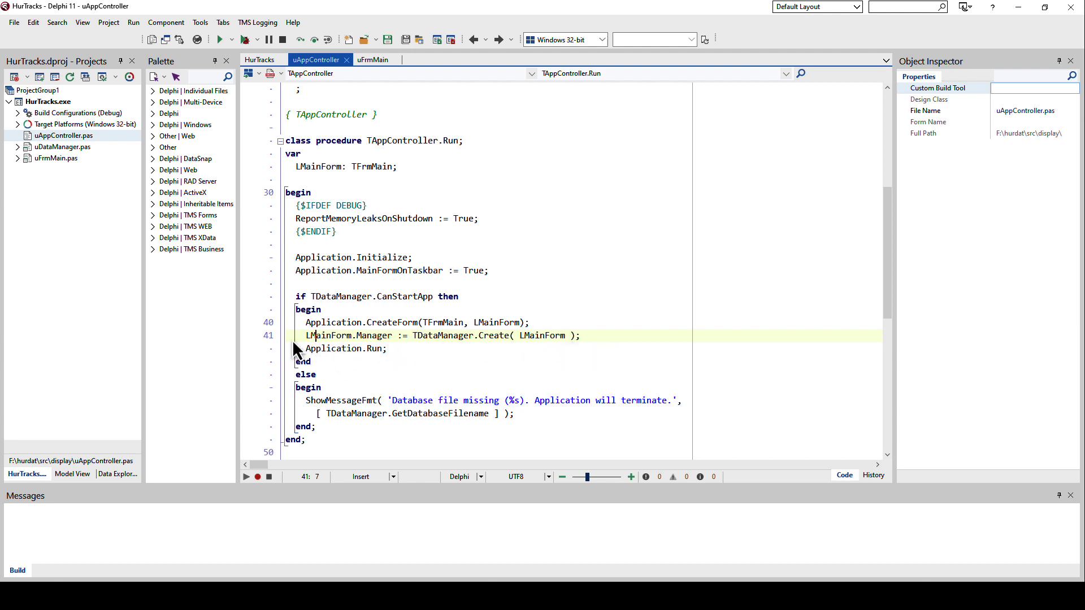
{"action": "left_click_drag", "start_coordinate": [308, 335], "coordinate": [581, 334]}
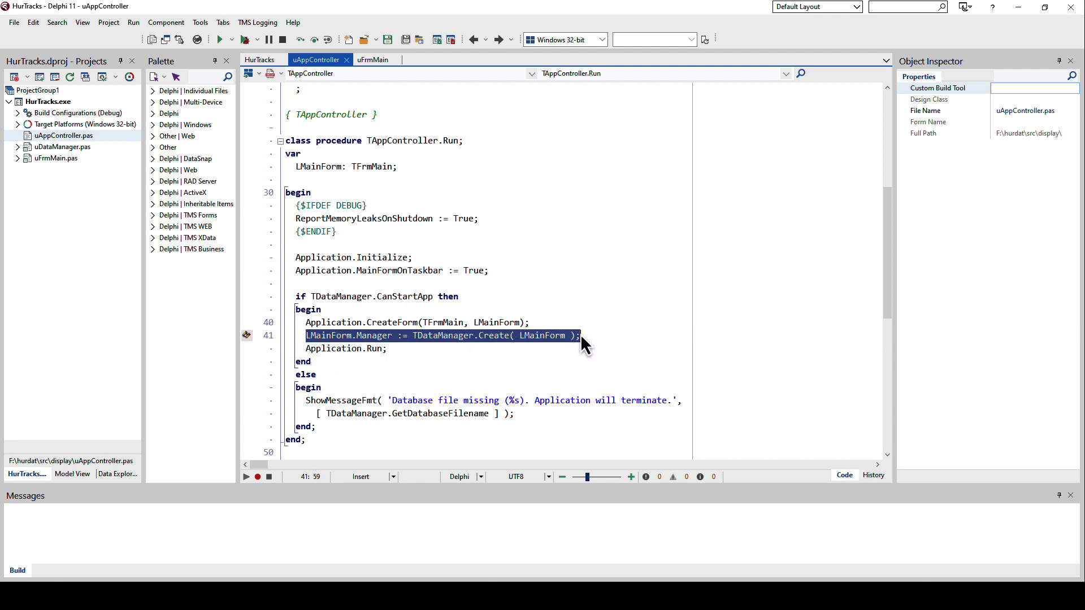
{"action": "scroll", "coordinate": [365, 310], "scroll_direction": "down", "scroll_amount": 1}
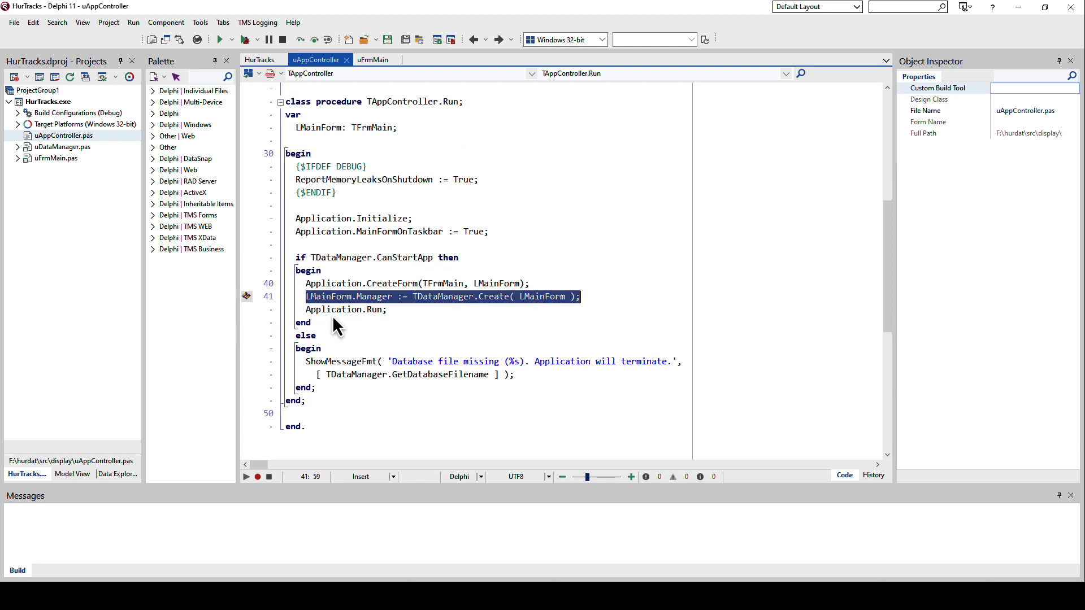
{"action": "left_click", "coordinate": [384, 310]}
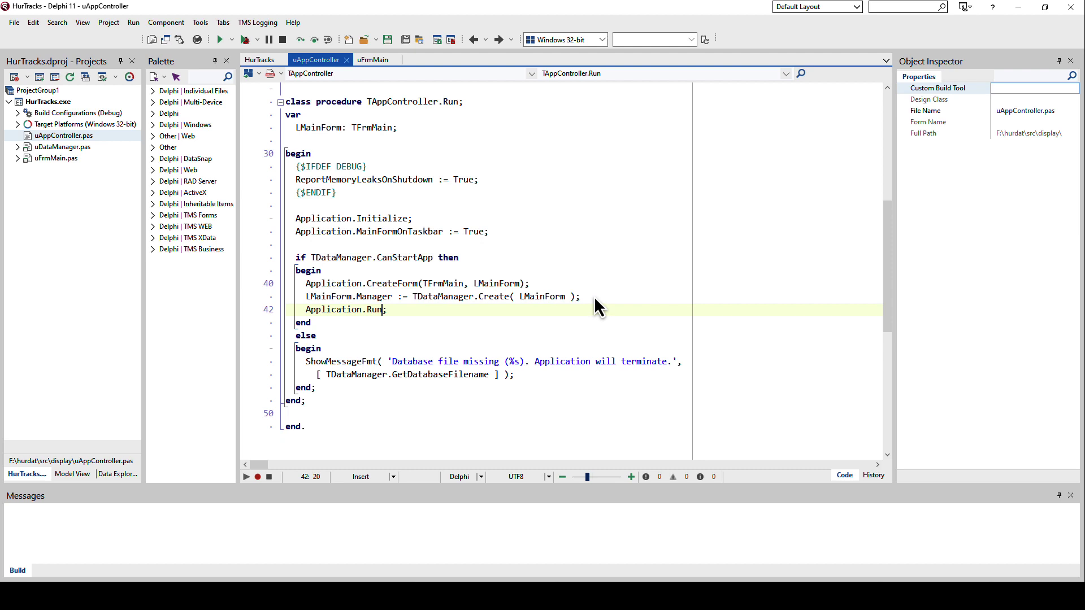
{"action": "left_click_drag", "start_coordinate": [346, 310], "coordinate": [306, 311]}
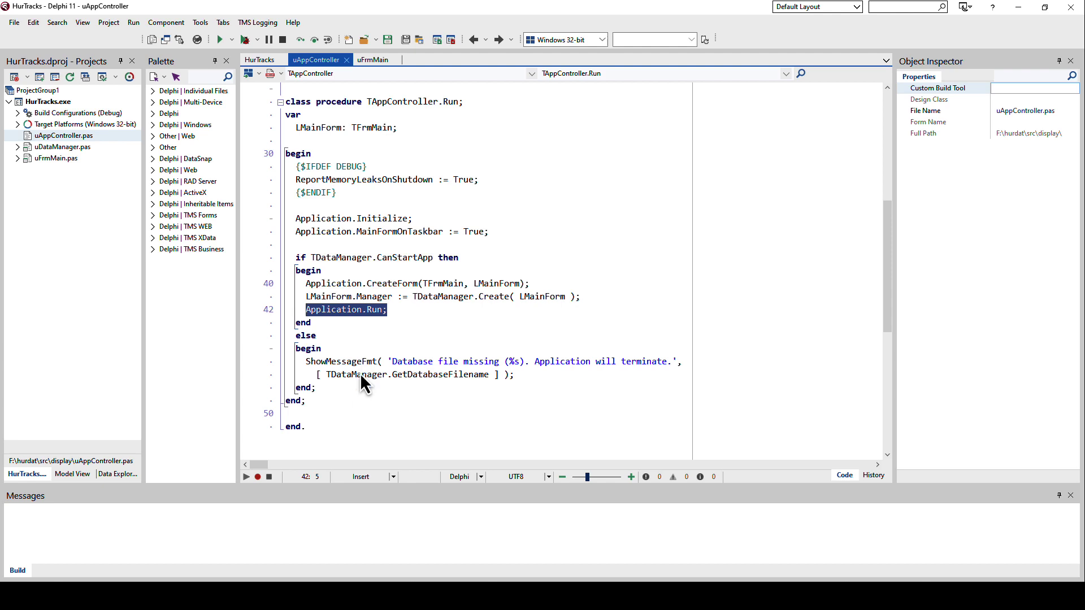
Highlight the ShowMessageFmt missing-file message, GetDatabaseFilename, the CanStartApp condition and Application.Run.
{"action": "left_click_drag", "start_coordinate": [305, 362], "coordinate": [527, 377]}
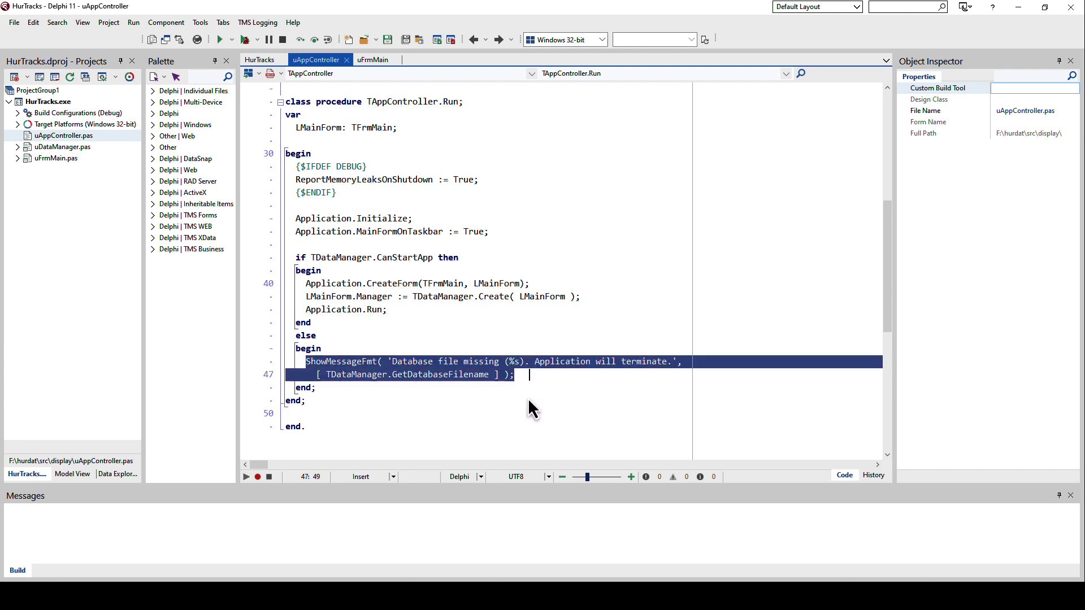
{"action": "left_click", "coordinate": [525, 399]}
{"action": "mouse_move", "coordinate": [329, 377]}
{"action": "left_mouse_down"}
{"action": "mouse_move", "coordinate": [488, 377]}
{"action": "mouse_move", "coordinate": [328, 375]}
{"action": "left_mouse_up"}
{"action": "left_click", "coordinate": [489, 377]}
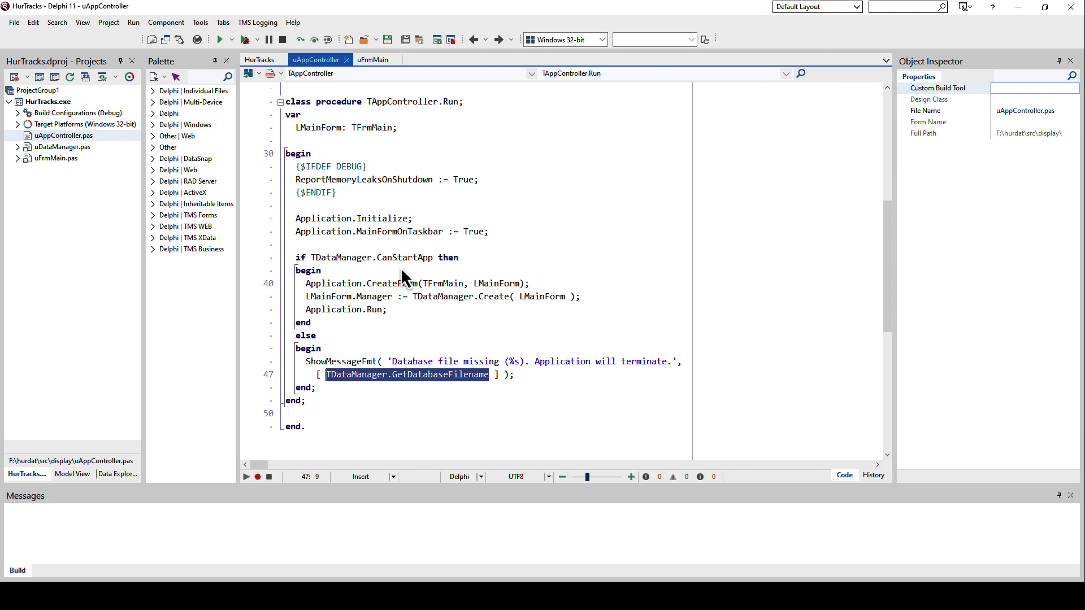
{"action": "double_click", "coordinate": [419, 374]}
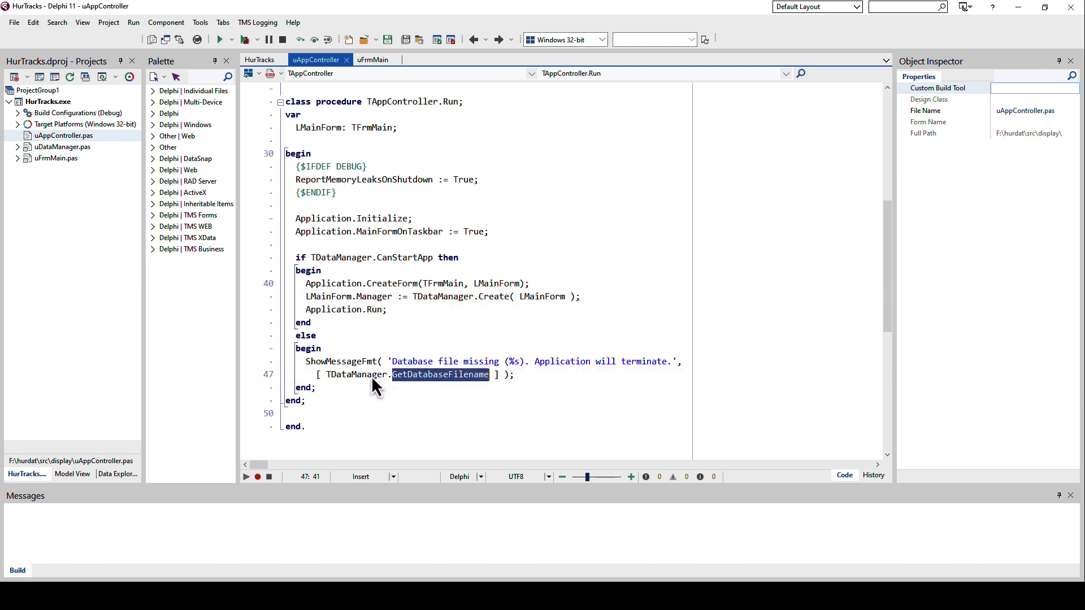
{"action": "left_click", "coordinate": [435, 273]}
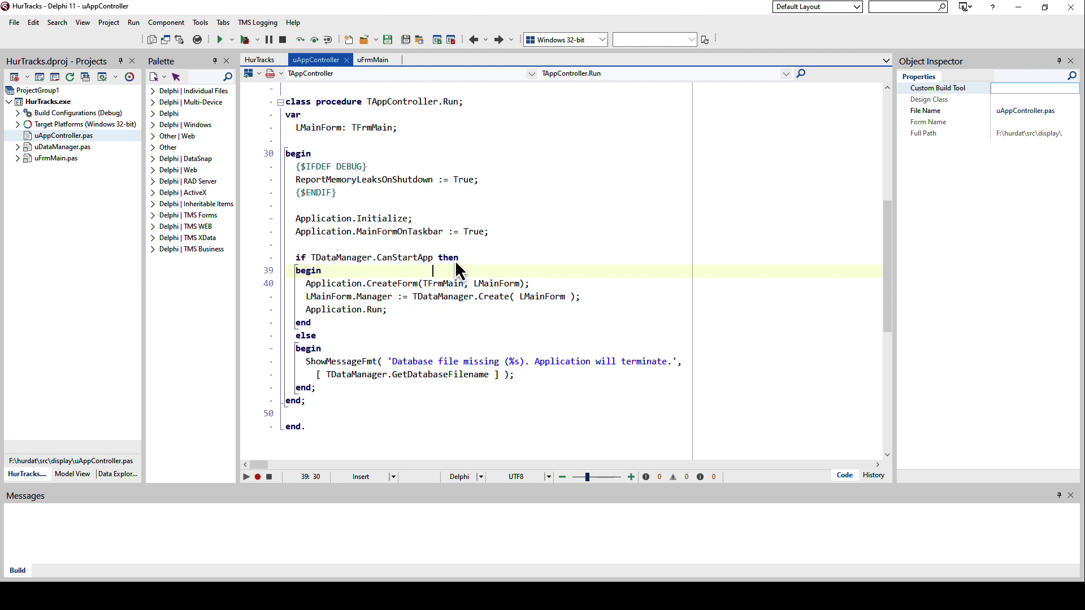
{"action": "left_click_drag", "start_coordinate": [458, 258], "coordinate": [298, 256]}
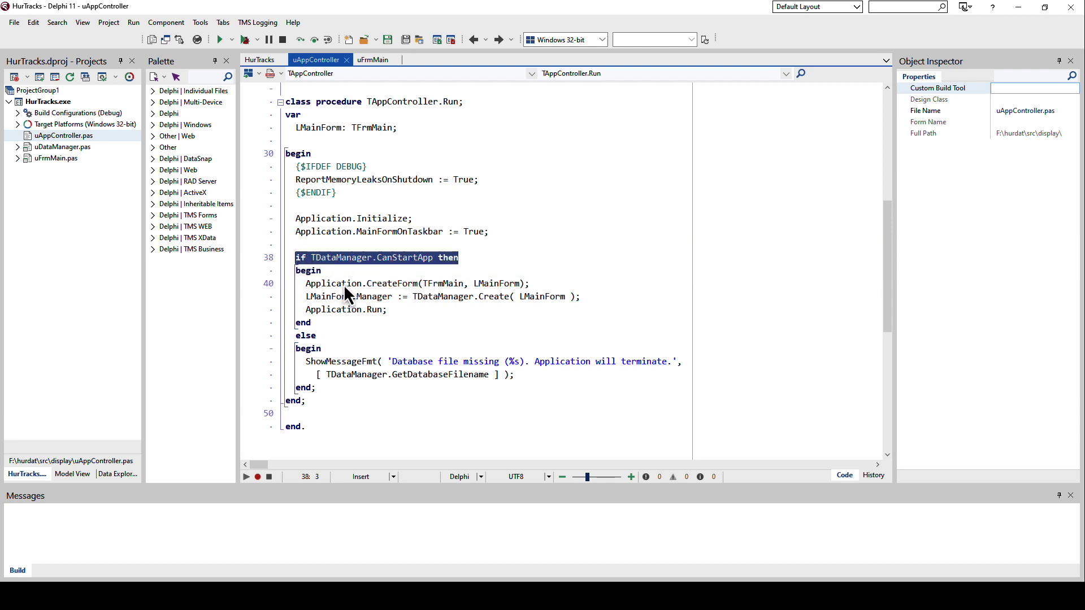
{"action": "left_click_drag", "start_coordinate": [390, 309], "coordinate": [273, 313]}
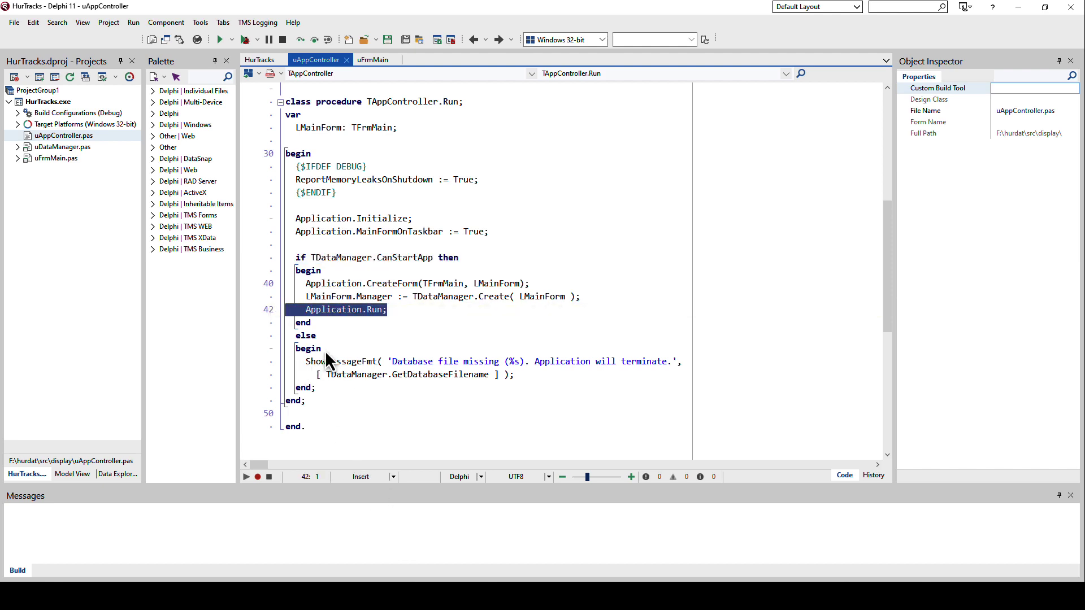
{"action": "left_click", "coordinate": [343, 360]}
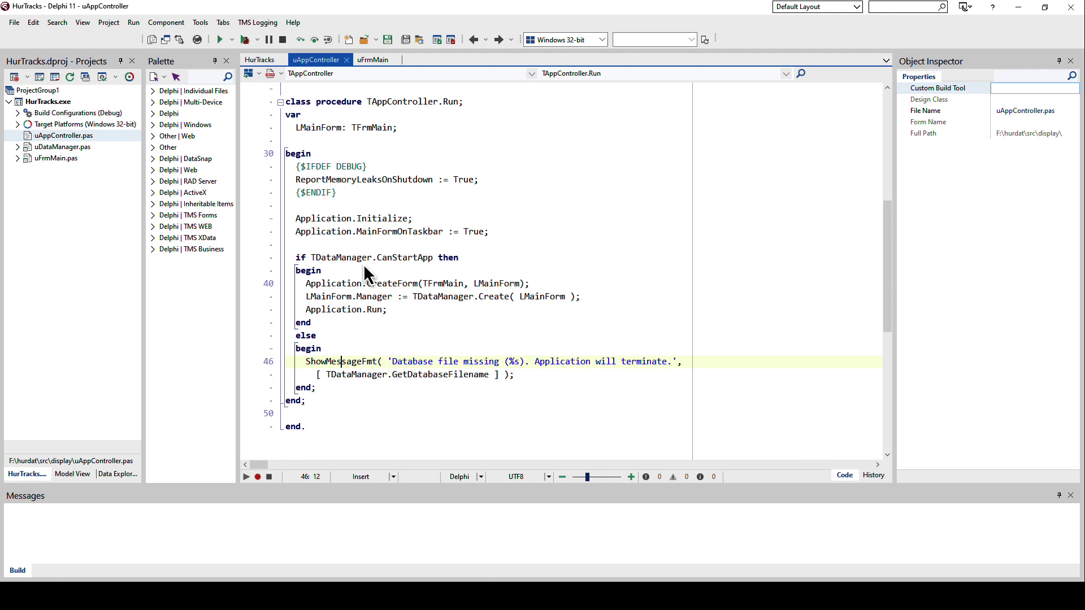
Open uDataManager and jump from the CanStartApp declaration to its implementation.
{"action": "double_click", "coordinate": [57, 149]}
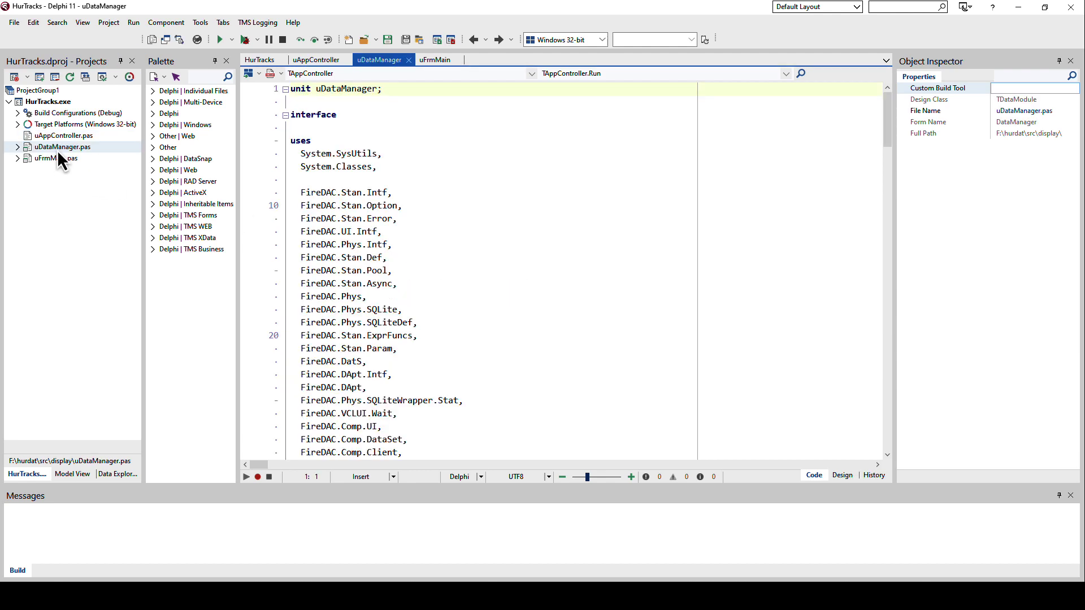
{"action": "scroll", "coordinate": [377, 283], "scroll_direction": "down", "scroll_amount": 8}
{"action": "scroll", "coordinate": [378, 284], "scroll_direction": "down", "scroll_amount": 1}
{"action": "scroll", "coordinate": [377, 284], "scroll_direction": "down", "scroll_amount": 3}
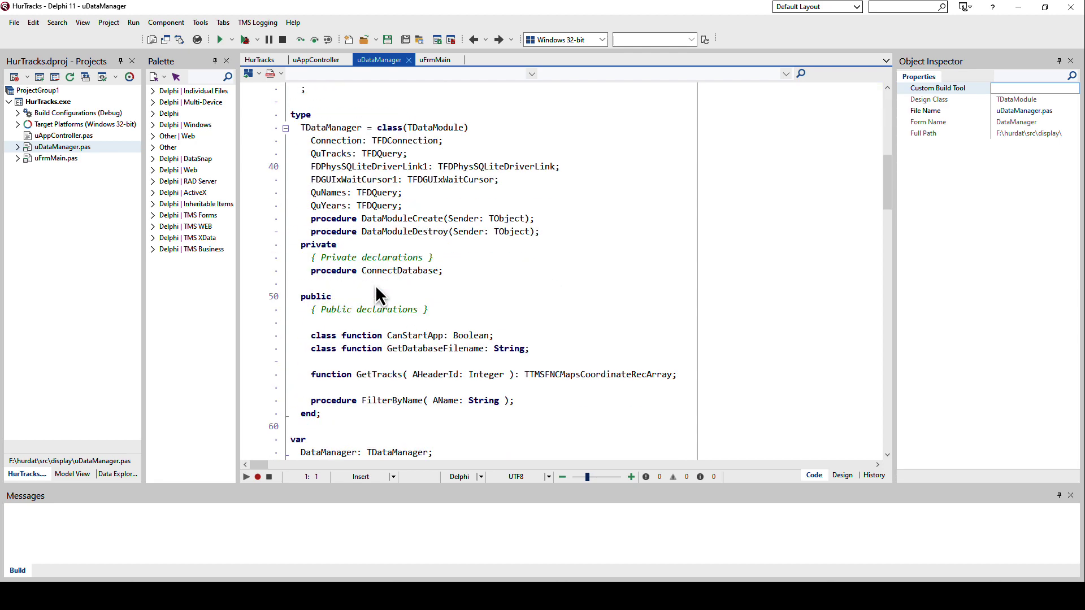
{"action": "scroll", "coordinate": [377, 284], "scroll_direction": "down", "scroll_amount": 1}
{"action": "left_click", "coordinate": [415, 259]}
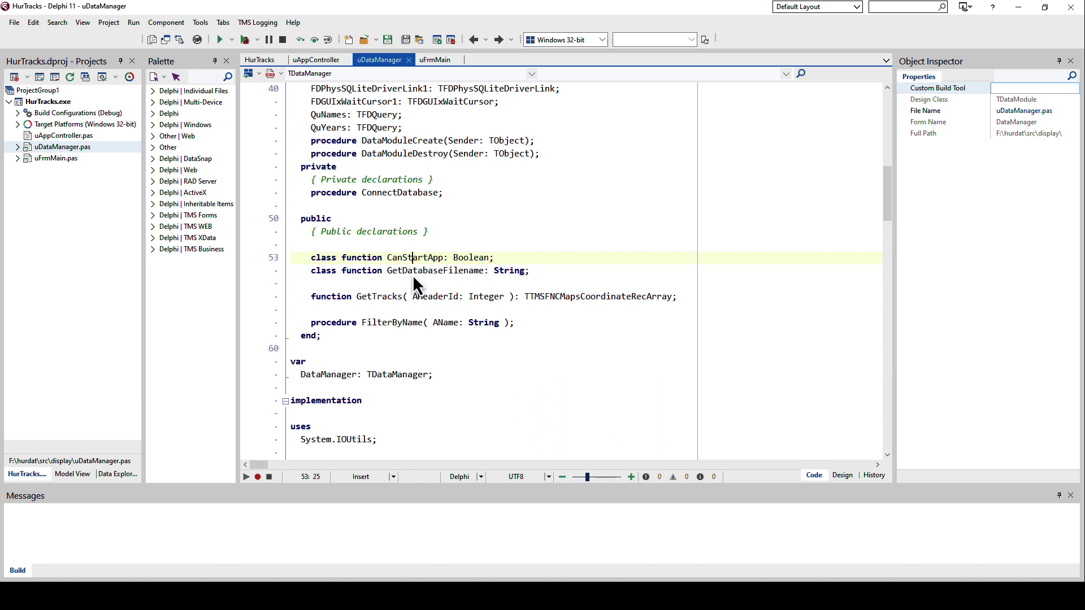
{"action": "key", "text": "ctrl+shift+Down"}
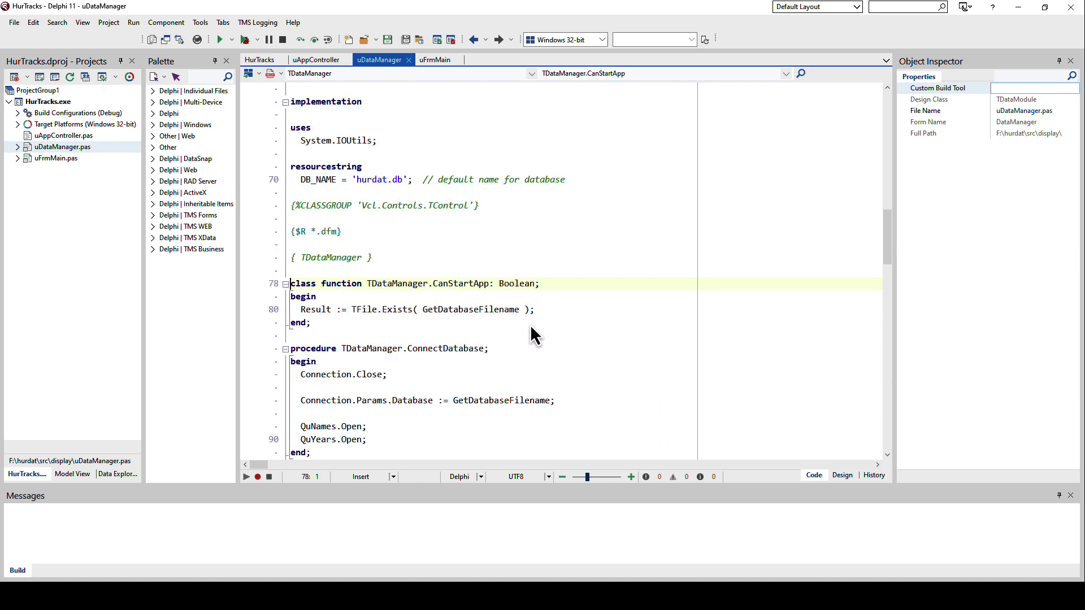
Highlight the TFile.Exists result line and jump to GetDatabaseFilename's implementation.
{"action": "left_click_drag", "start_coordinate": [535, 310], "coordinate": [291, 309]}
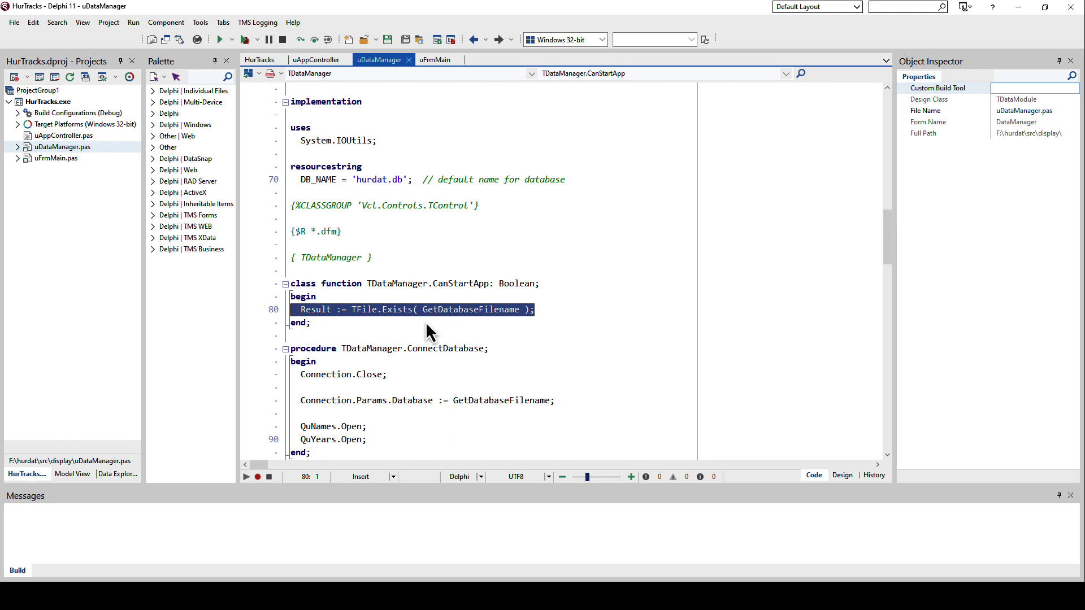
{"action": "double_click", "coordinate": [451, 315]}
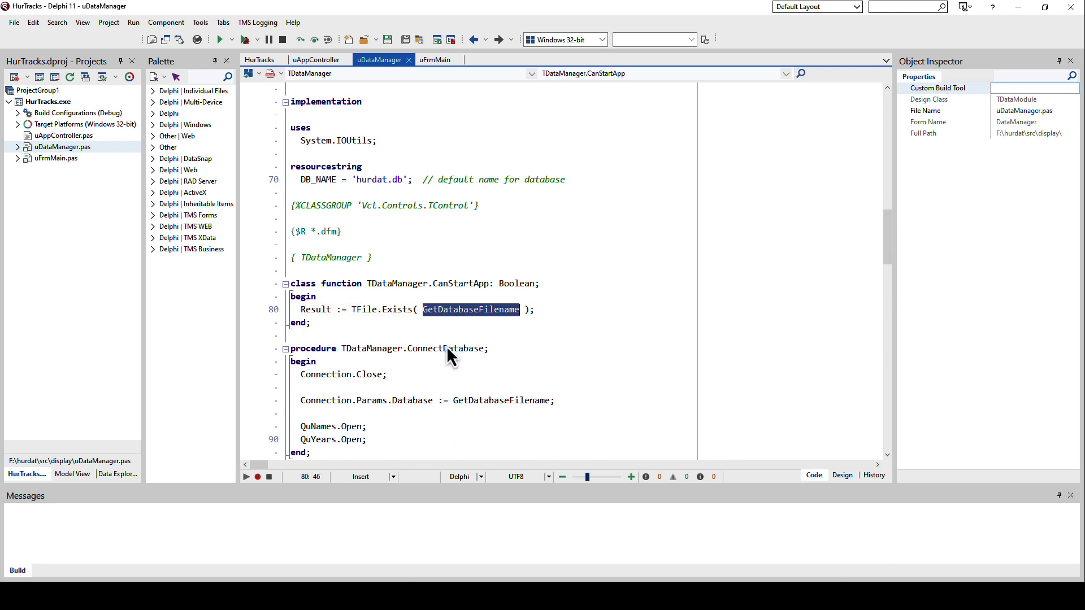
{"action": "left_click", "coordinate": [468, 316]}
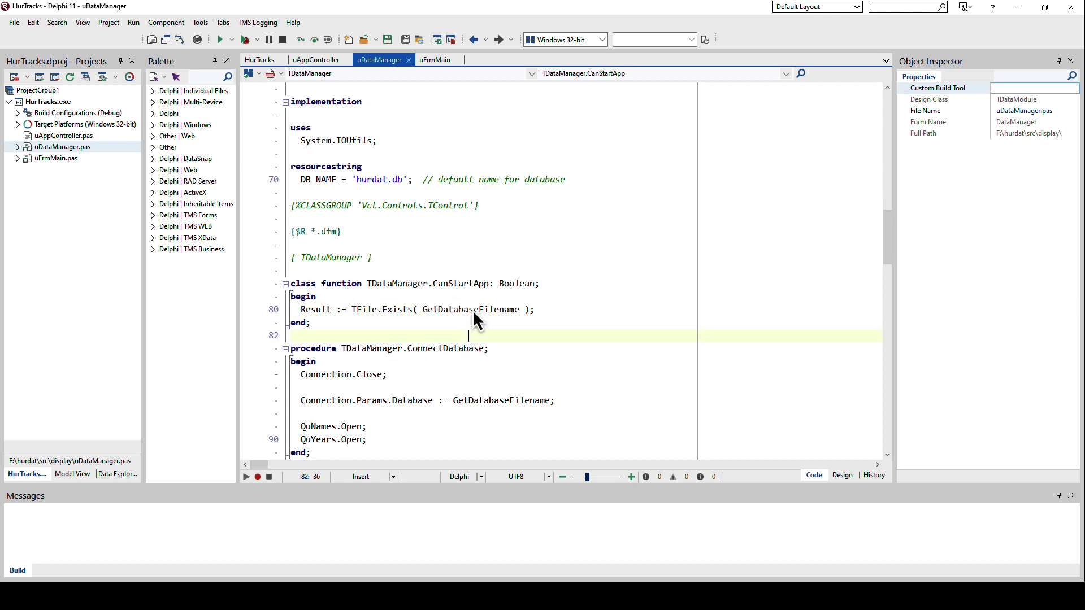
{"action": "left_click", "coordinate": [491, 311]}
{"action": "scroll", "coordinate": [432, 319], "scroll_direction": "down", "scroll_amount": 2}
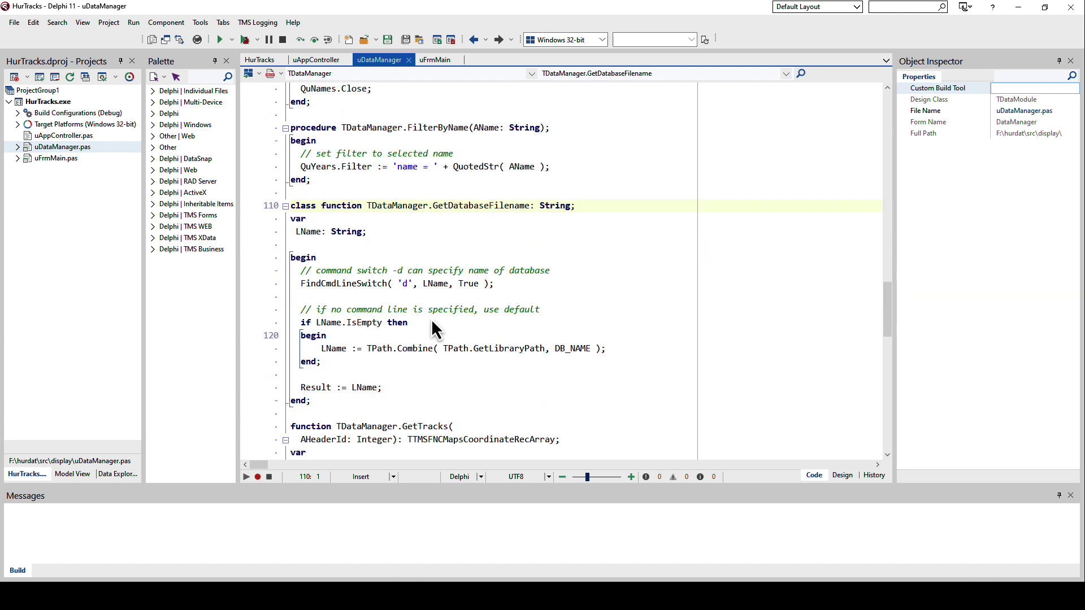
{"action": "scroll", "coordinate": [432, 319], "scroll_direction": "down", "scroll_amount": 1}
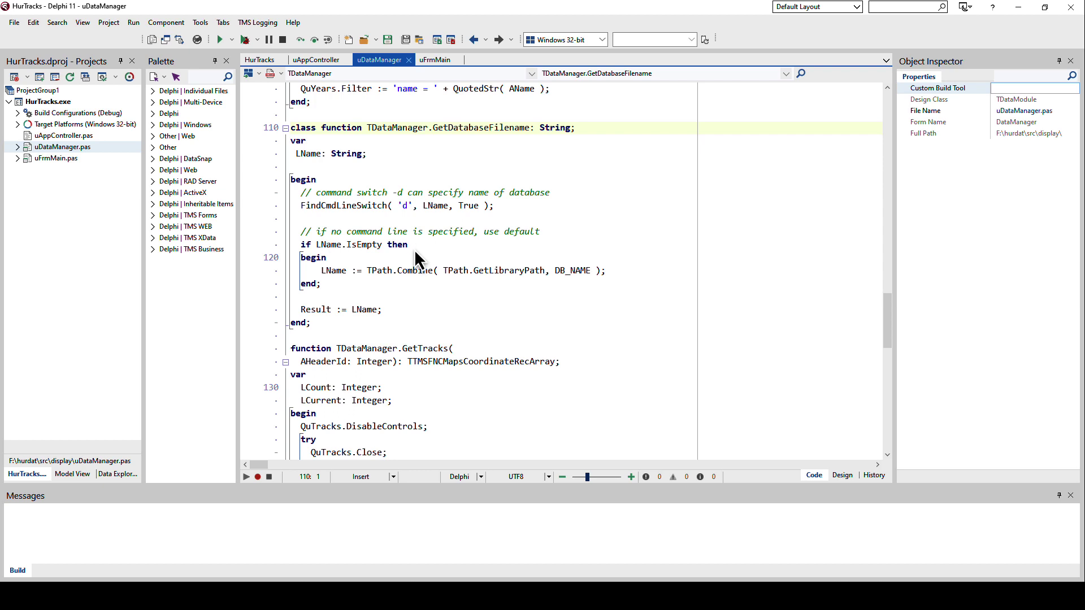
{"action": "left_click_drag", "start_coordinate": [504, 209], "coordinate": [298, 216]}
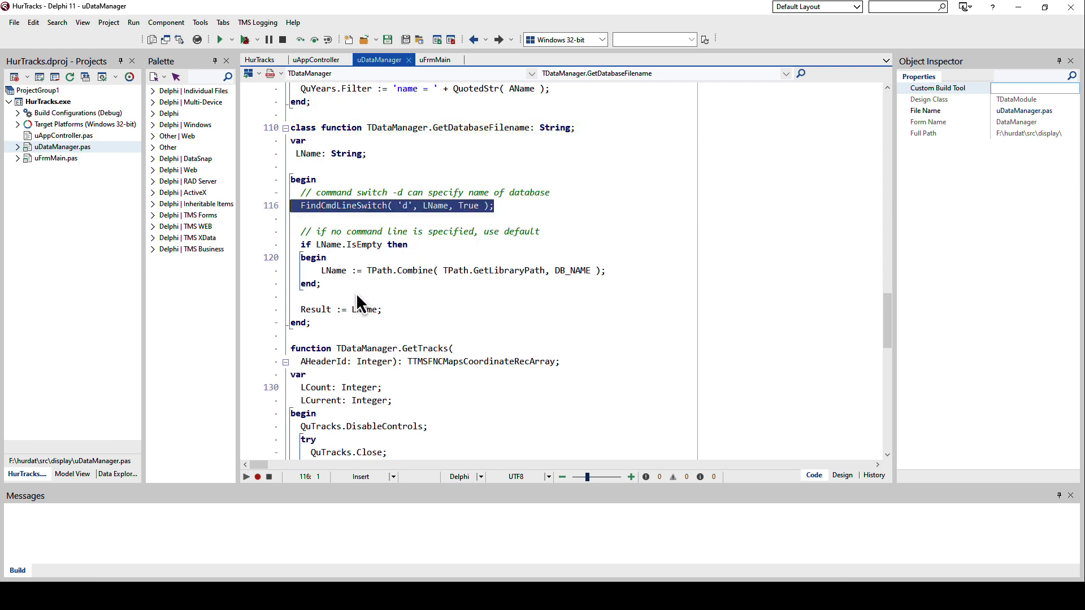
{"action": "left_click_drag", "start_coordinate": [623, 276], "coordinate": [317, 269]}
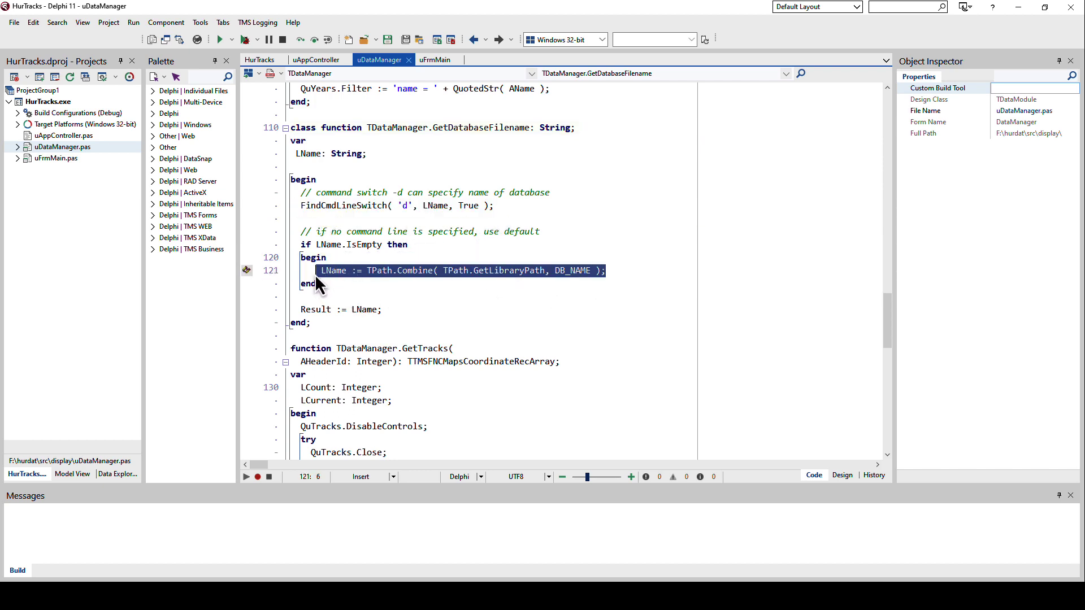
{"action": "scroll", "coordinate": [366, 332], "scroll_direction": "up", "scroll_amount": 2}
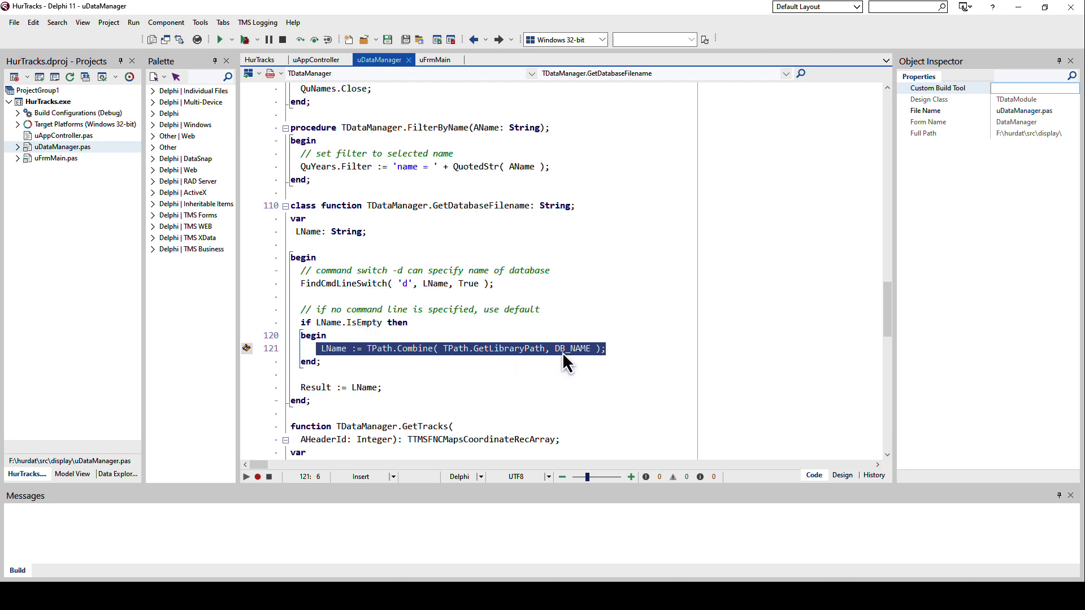
{"action": "scroll", "coordinate": [422, 318], "scroll_direction": "up", "scroll_amount": 4}
{"action": "scroll", "coordinate": [421, 316], "scroll_direction": "up", "scroll_amount": 2}
{"action": "scroll", "coordinate": [421, 317], "scroll_direction": "up", "scroll_amount": 6}
{"action": "scroll", "coordinate": [421, 319], "scroll_direction": "up", "scroll_amount": 2}
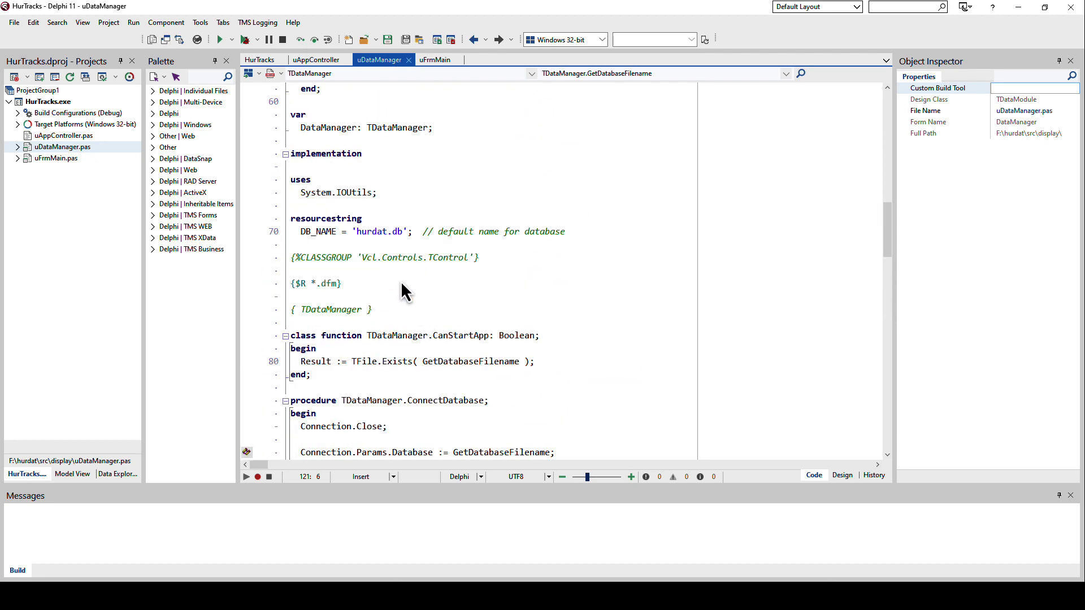
{"action": "left_click_drag", "start_coordinate": [358, 234], "coordinate": [398, 238]}
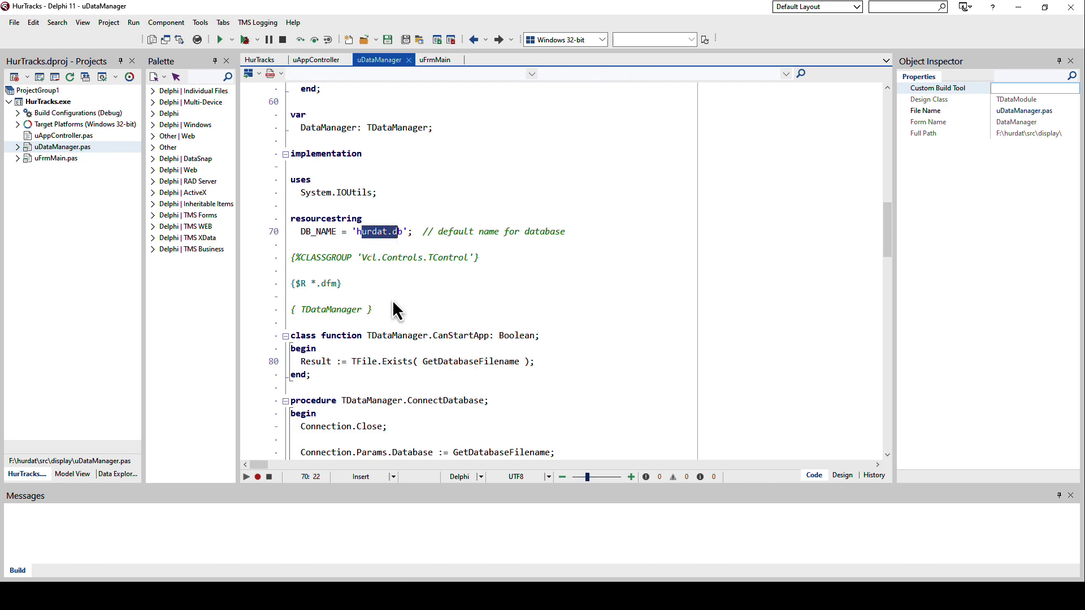
{"action": "scroll", "coordinate": [392, 299], "scroll_direction": "down", "scroll_amount": 1}
{"action": "scroll", "coordinate": [395, 362], "scroll_direction": "down", "scroll_amount": 2}
{"action": "scroll", "coordinate": [394, 364], "scroll_direction": "down", "scroll_amount": 4}
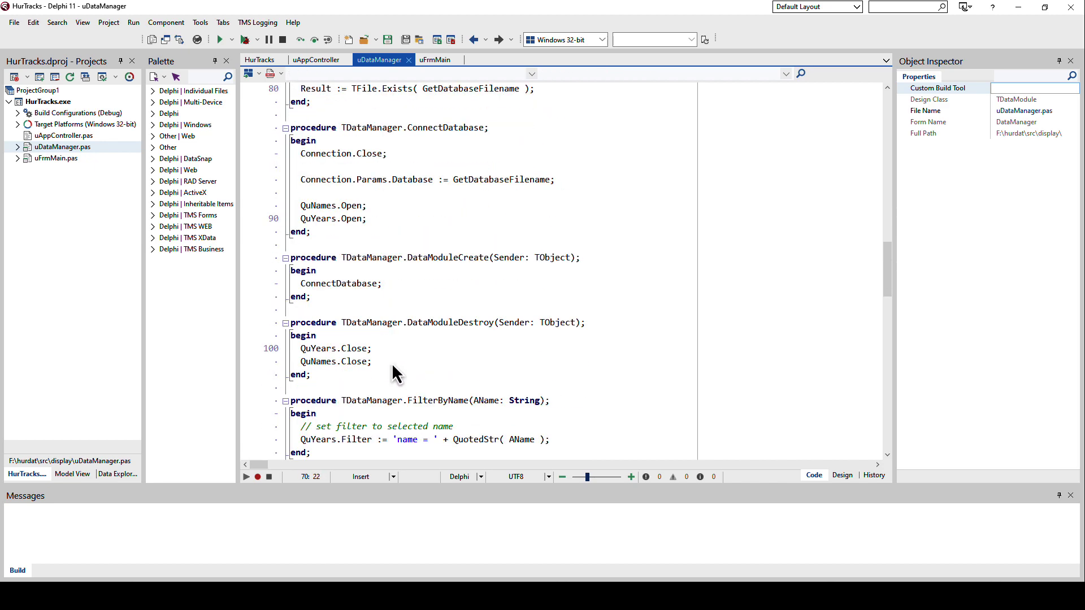
{"action": "scroll", "coordinate": [389, 356], "scroll_direction": "down", "scroll_amount": 3}
{"action": "scroll", "coordinate": [389, 358], "scroll_direction": "down", "scroll_amount": 3}
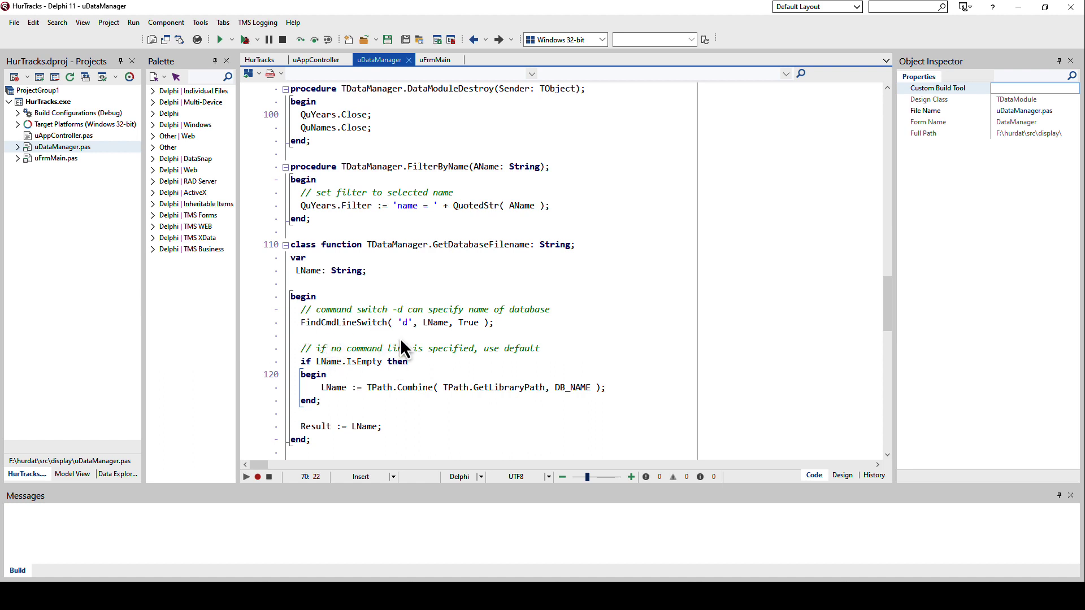
{"action": "scroll", "coordinate": [405, 343], "scroll_direction": "down", "scroll_amount": 1}
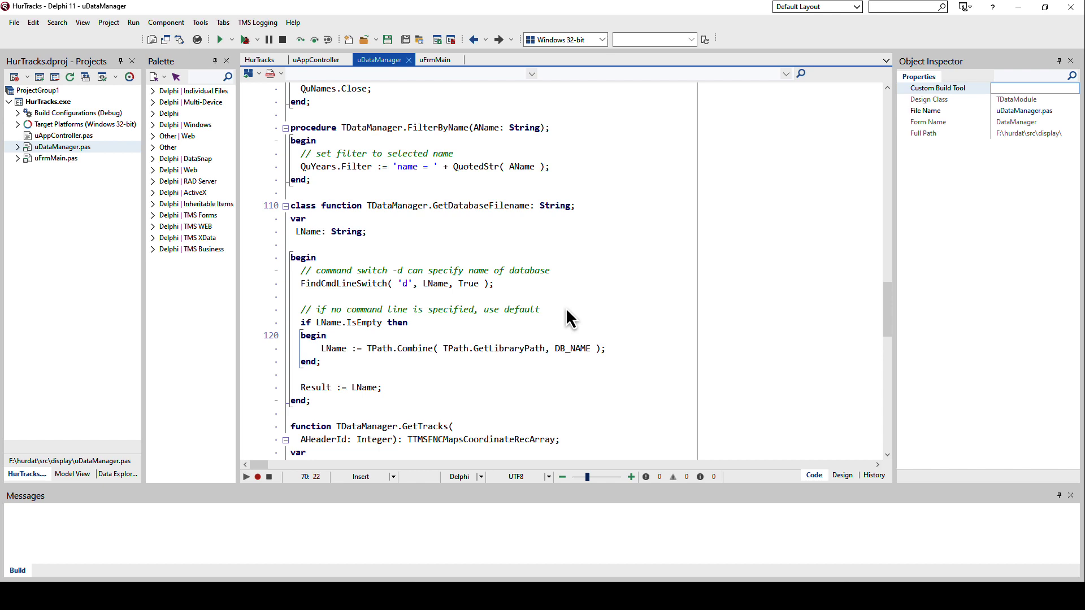
{"action": "double_click", "coordinate": [475, 206]}
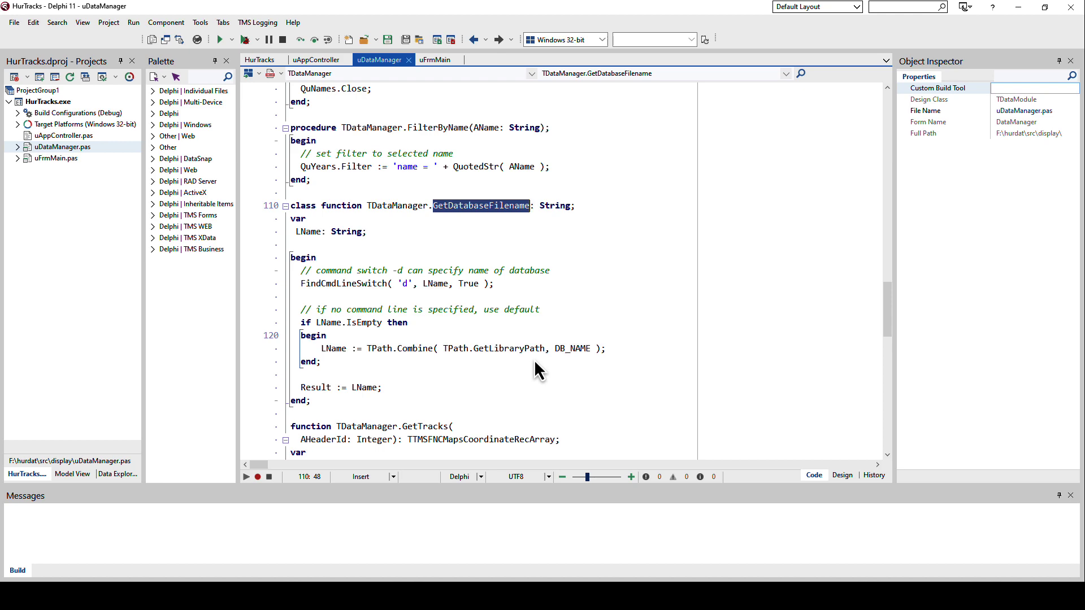
{"action": "double_click", "coordinate": [300, 208]}
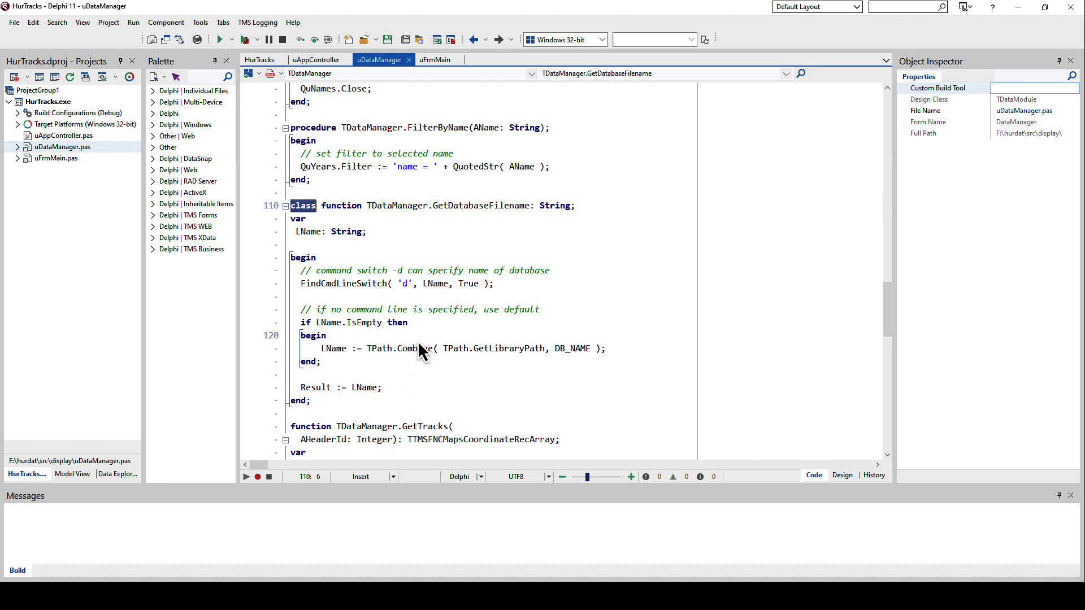
{"action": "scroll", "coordinate": [424, 344], "scroll_direction": "up", "scroll_amount": 12}
{"action": "scroll", "coordinate": [424, 322], "scroll_direction": "up", "scroll_amount": 6}
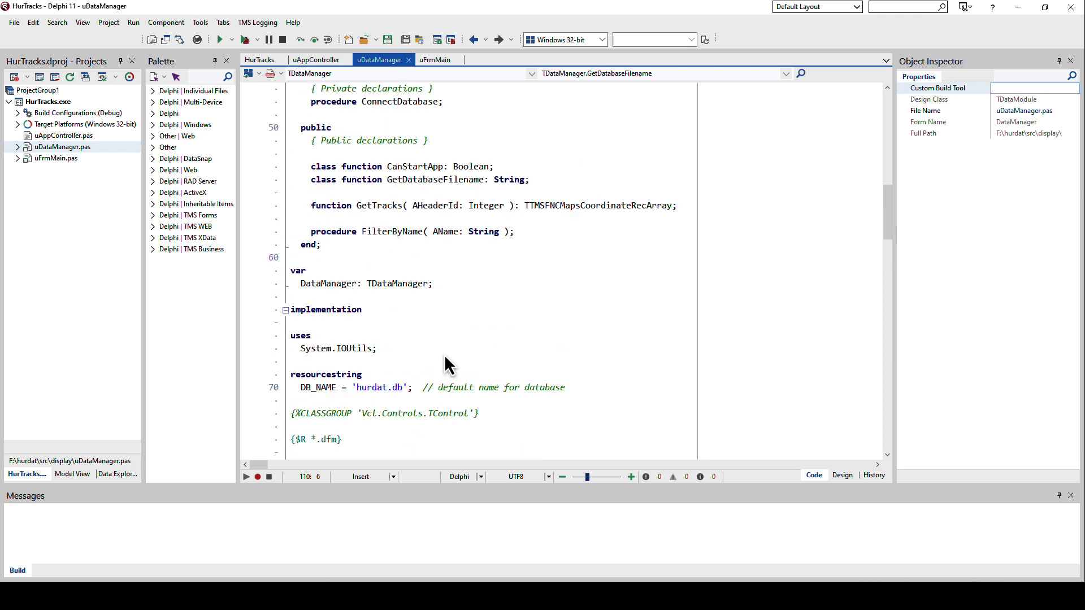
{"action": "scroll", "coordinate": [424, 283], "scroll_direction": "up", "scroll_amount": 2}
{"action": "key", "text": "ctrl+shift+Up"}
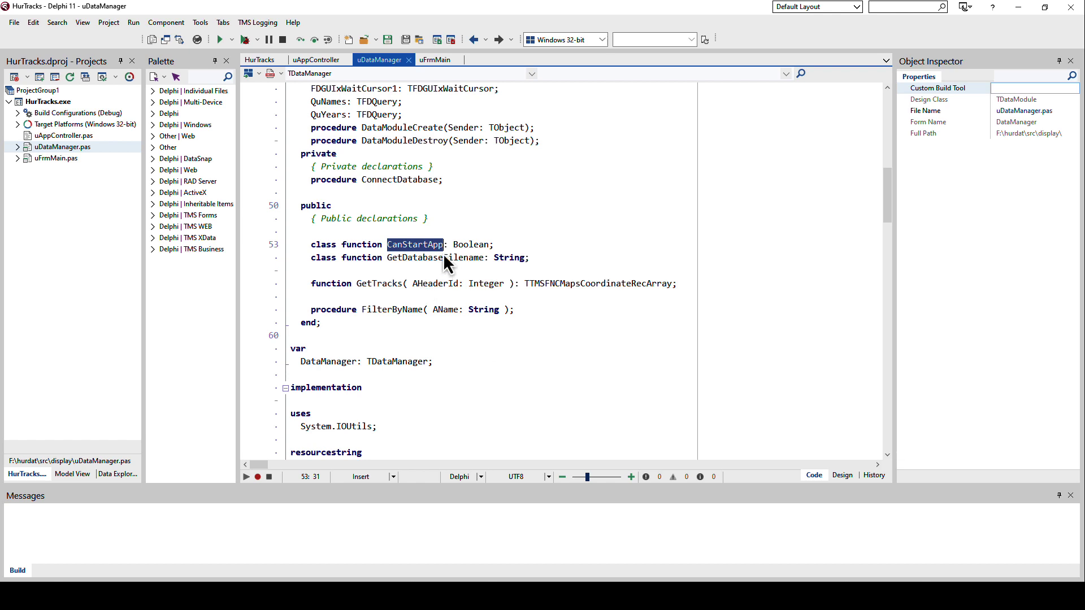
{"action": "double_click", "coordinate": [429, 259]}
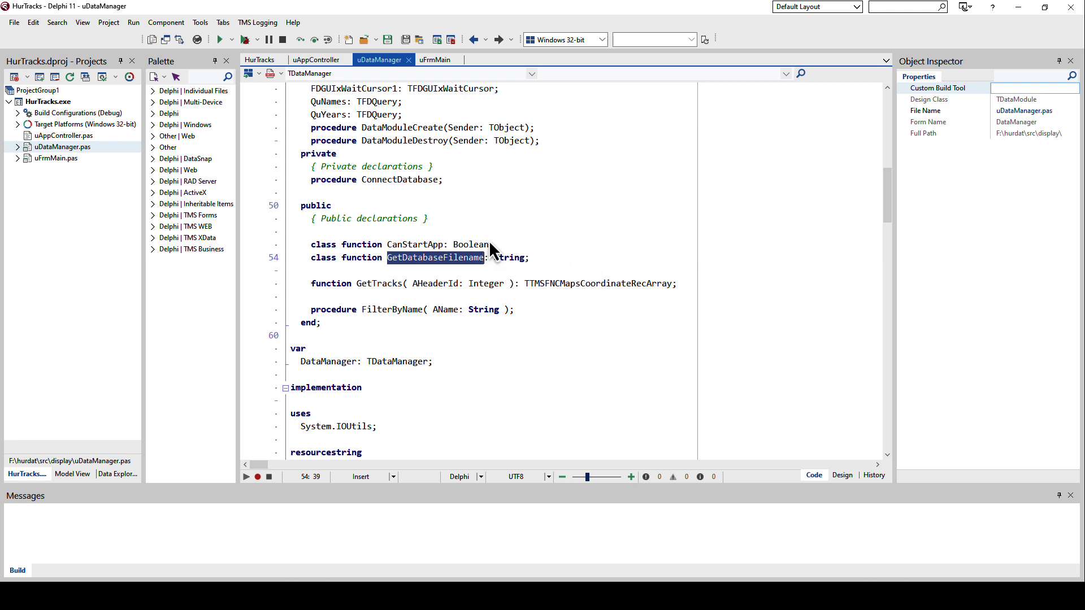
{"action": "left_click", "coordinate": [403, 247]}
{"action": "key", "text": "ctrl+shift+Down"}
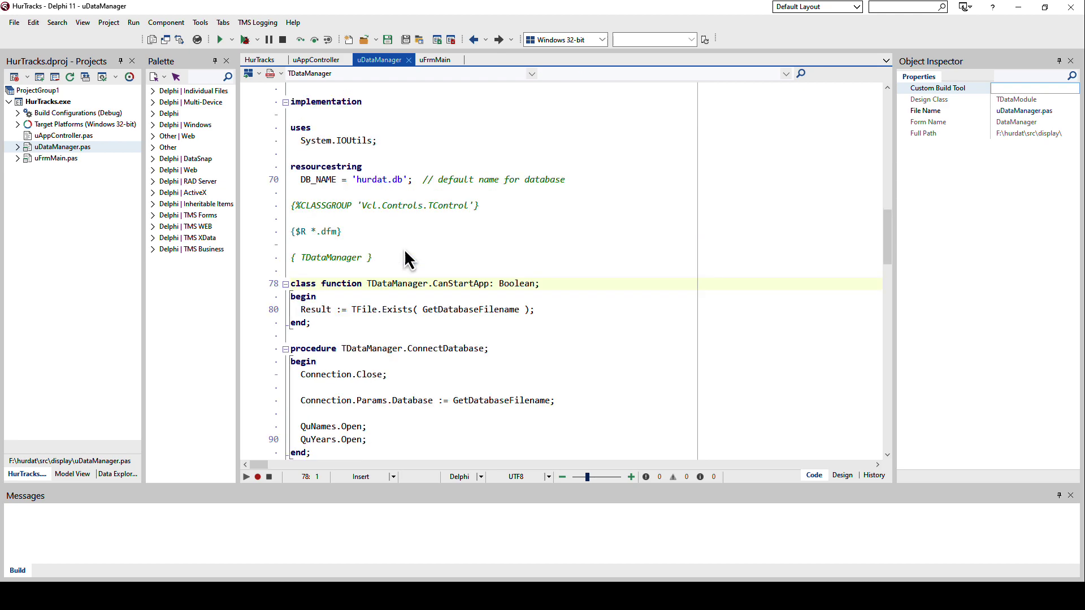
{"action": "scroll", "coordinate": [404, 249], "scroll_direction": "down", "scroll_amount": 2}
{"action": "double_click", "coordinate": [446, 233]}
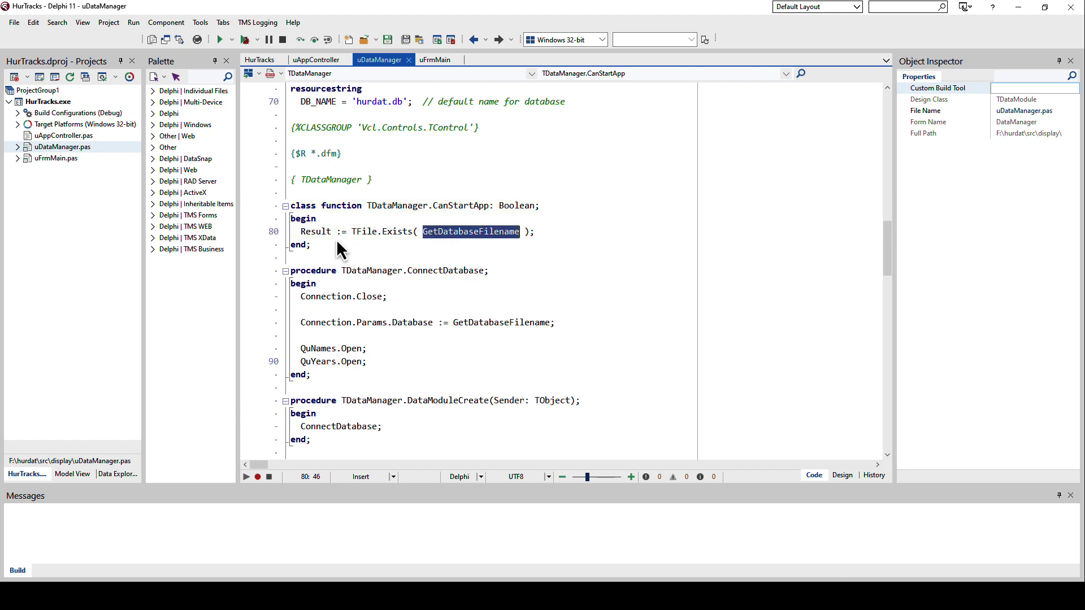
In uAppController, highlight the main-form creation line and put the caret above the CanStartApp check.
{"action": "left_click", "coordinate": [320, 63]}
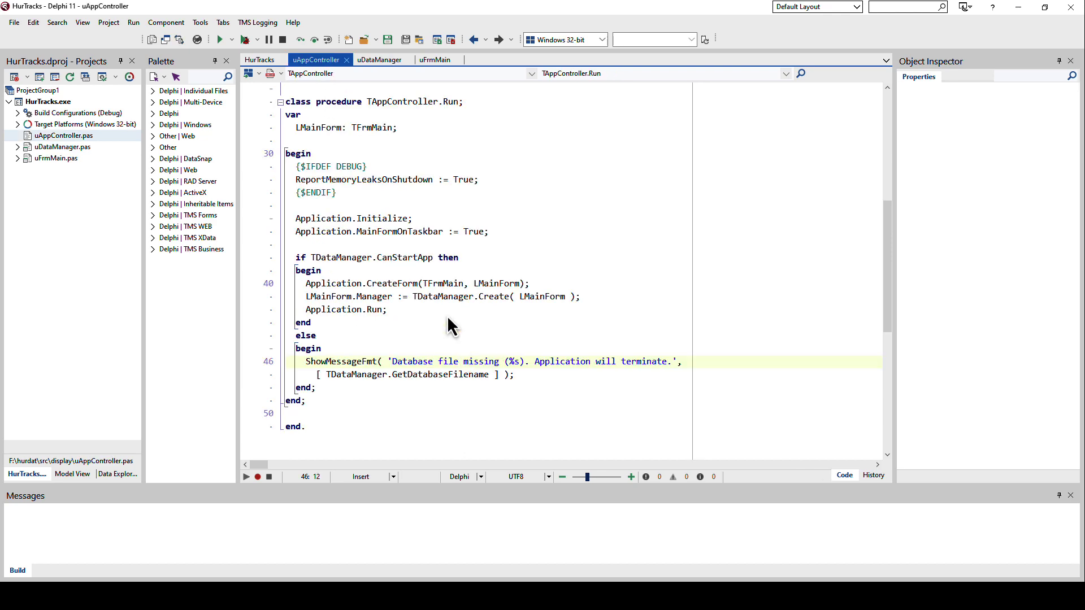
{"action": "scroll", "coordinate": [449, 316], "scroll_direction": "up", "scroll_amount": 2}
{"action": "scroll", "coordinate": [453, 318], "scroll_direction": "down", "scroll_amount": 2}
{"action": "scroll", "coordinate": [596, 300], "scroll_direction": "up", "scroll_amount": 1}
{"action": "scroll", "coordinate": [596, 299], "scroll_direction": "up", "scroll_amount": 1}
{"action": "scroll", "coordinate": [596, 297], "scroll_direction": "up", "scroll_amount": 3}
{"action": "scroll", "coordinate": [597, 296], "scroll_direction": "up", "scroll_amount": 1}
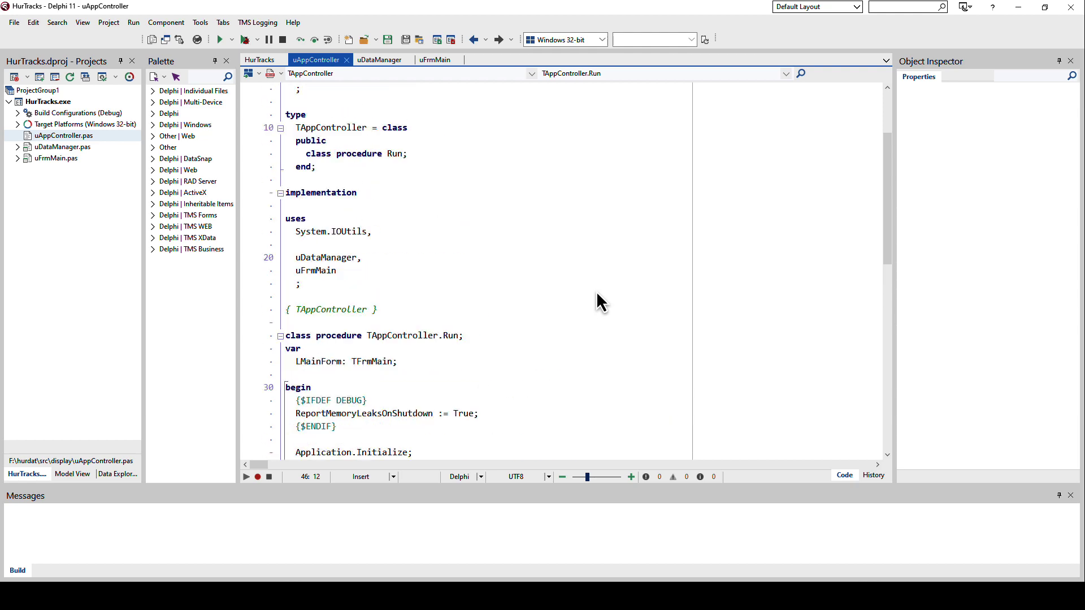
{"action": "scroll", "coordinate": [597, 297], "scroll_direction": "up", "scroll_amount": 2}
{"action": "scroll", "coordinate": [592, 299], "scroll_direction": "down", "scroll_amount": 1}
{"action": "scroll", "coordinate": [590, 297], "scroll_direction": "down", "scroll_amount": 4}
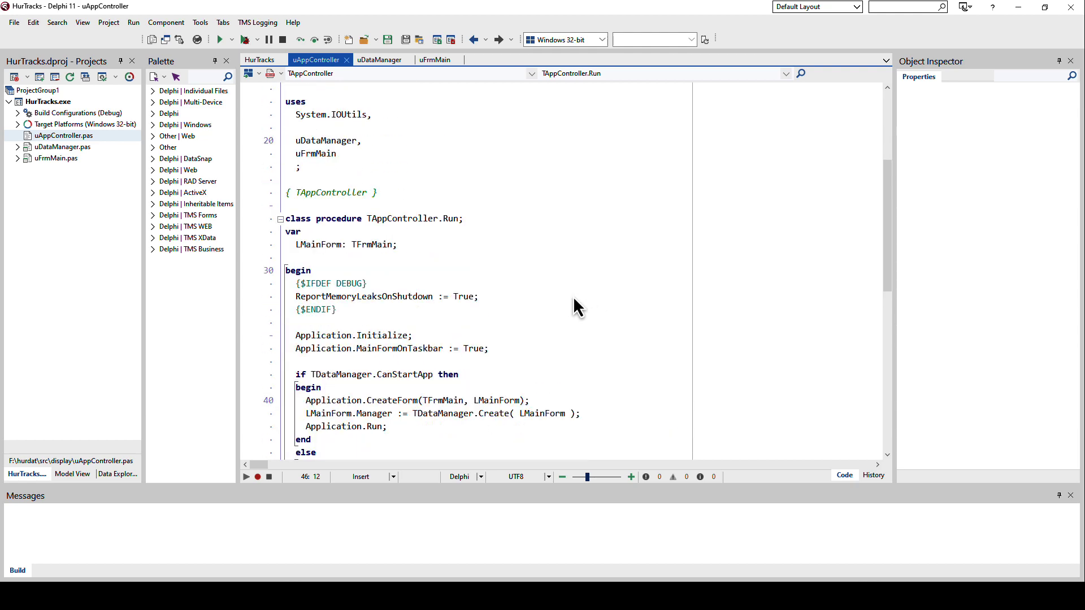
{"action": "scroll", "coordinate": [573, 296], "scroll_direction": "down", "scroll_amount": 2}
{"action": "left_click_drag", "start_coordinate": [582, 327], "coordinate": [288, 328]}
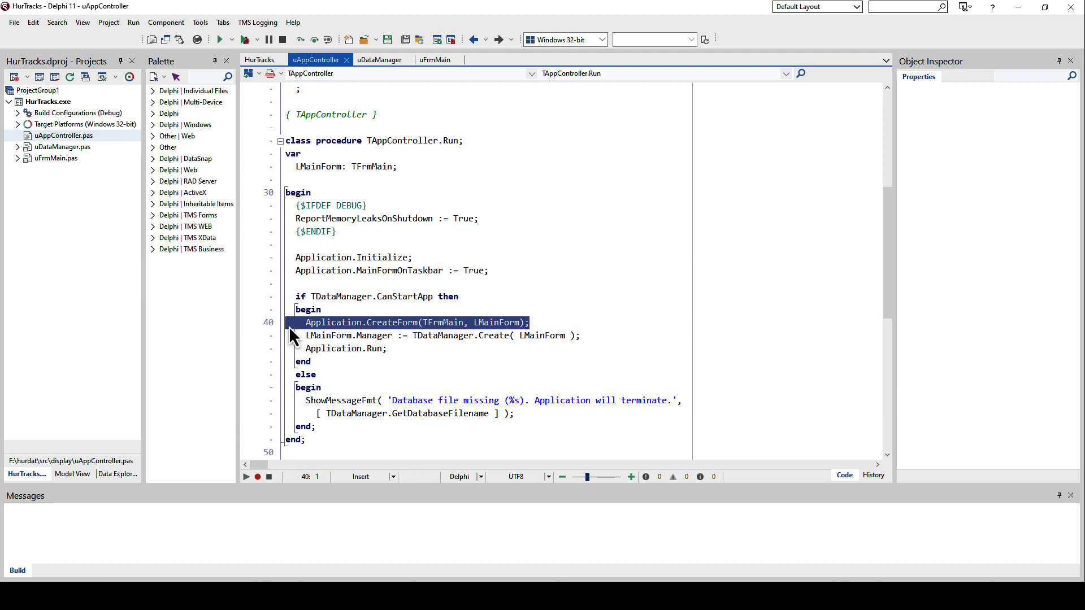
{"action": "left_click", "coordinate": [310, 284]}
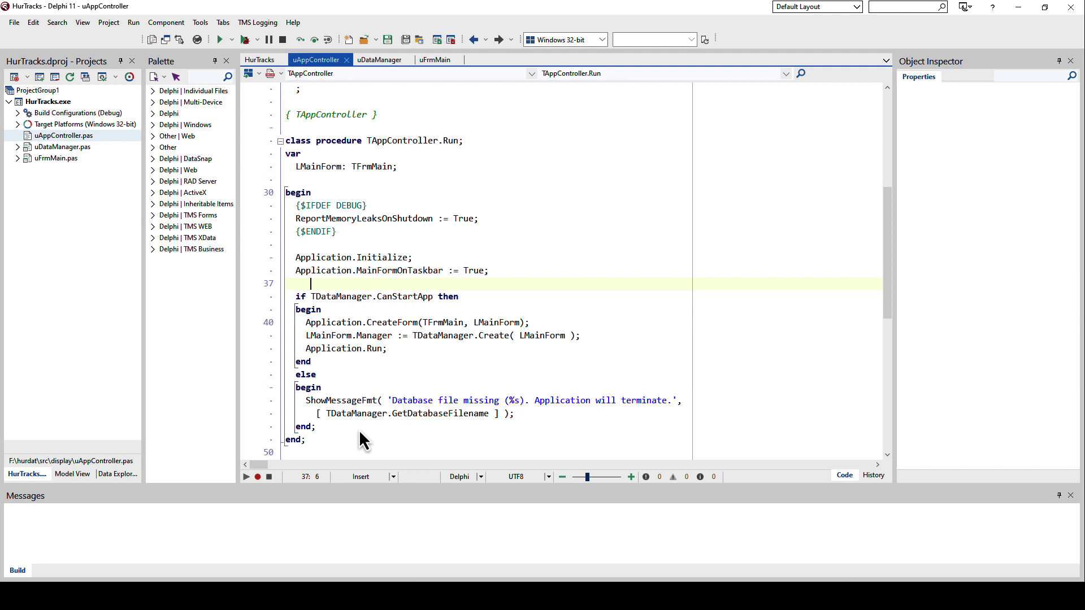
{"action": "scroll", "coordinate": [504, 373], "scroll_direction": "down", "scroll_amount": 1}
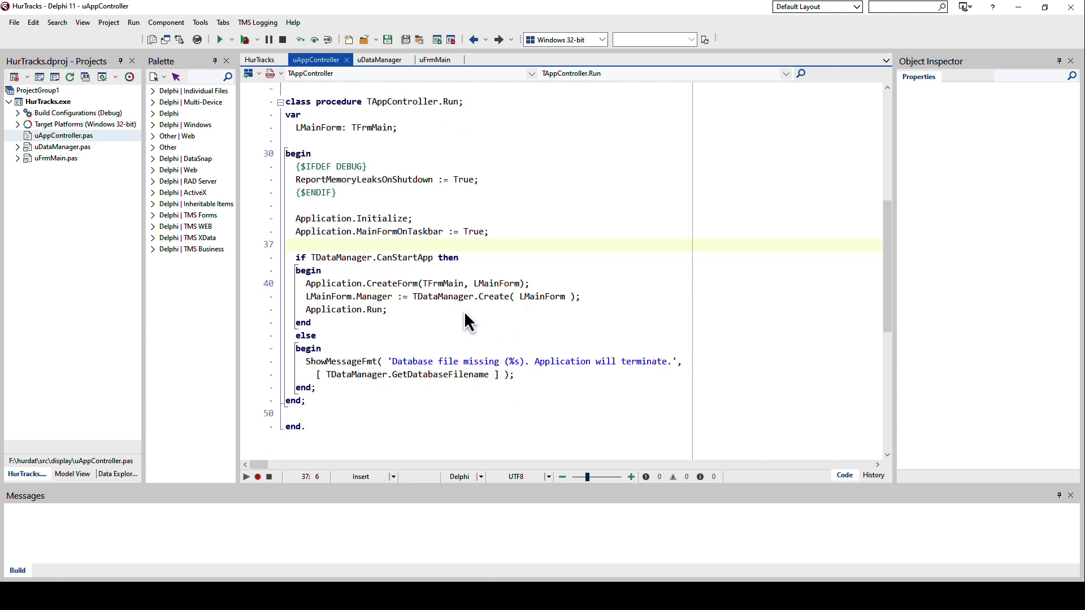
{"action": "left_click_drag", "start_coordinate": [531, 283], "coordinate": [291, 284]}
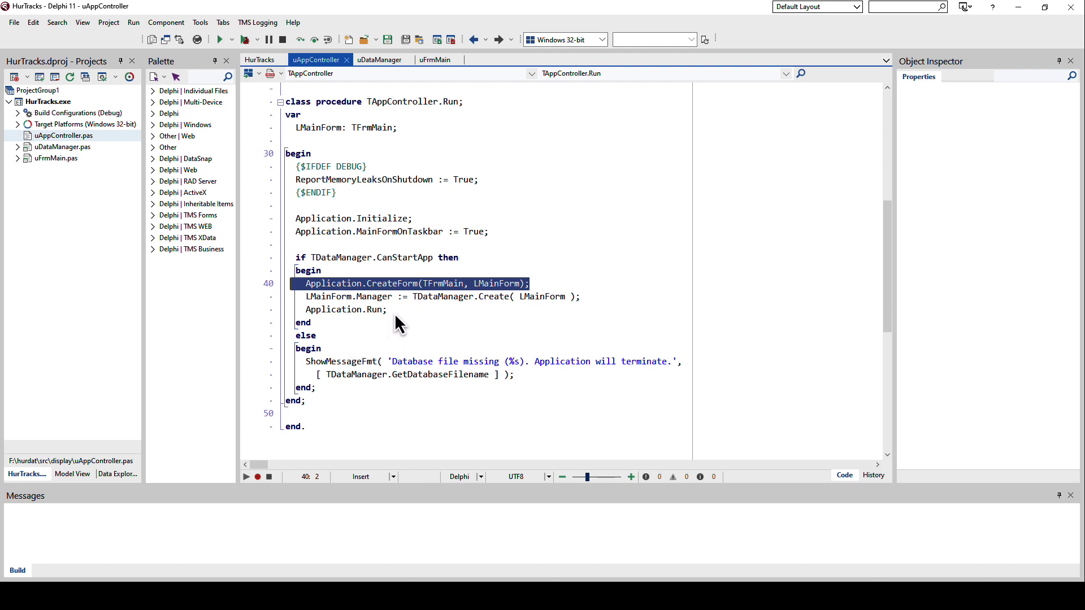
{"action": "left_click_drag", "start_coordinate": [395, 310], "coordinate": [291, 310]}
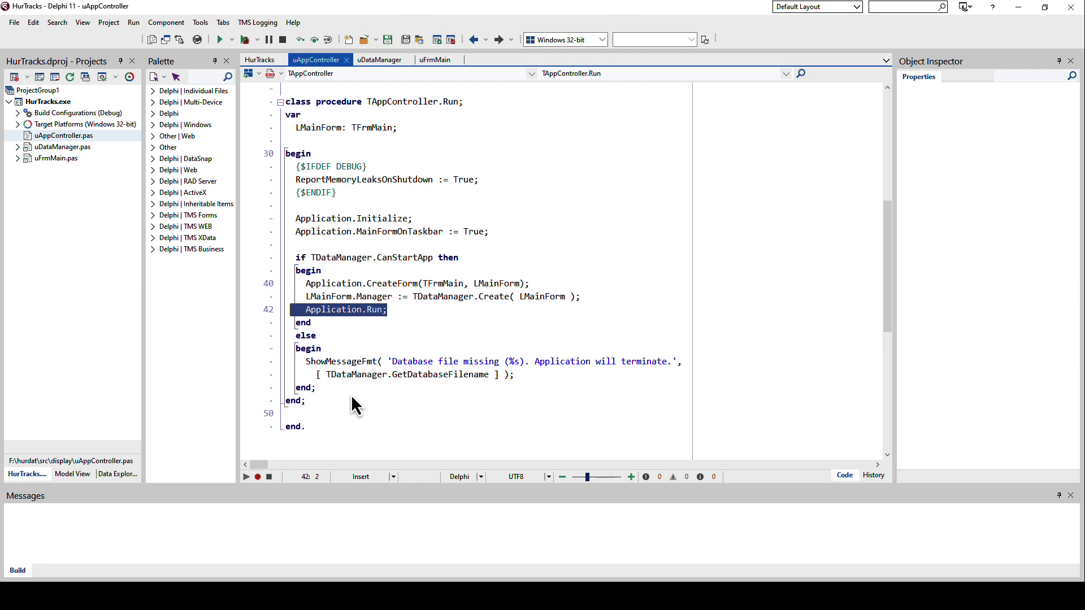
{"action": "left_click", "coordinate": [357, 361]}
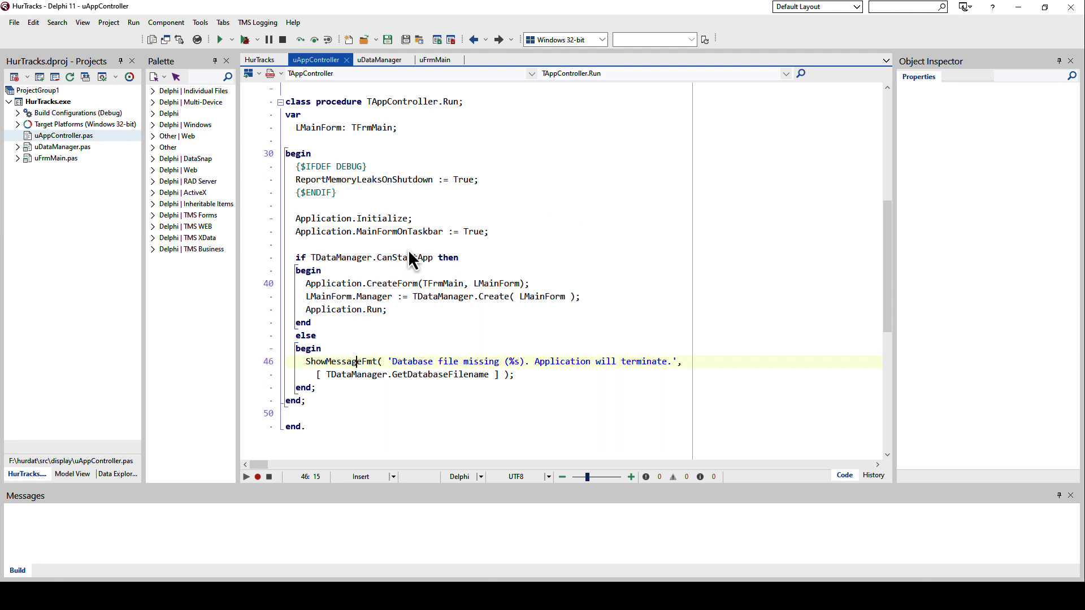
{"action": "double_click", "coordinate": [403, 259]}
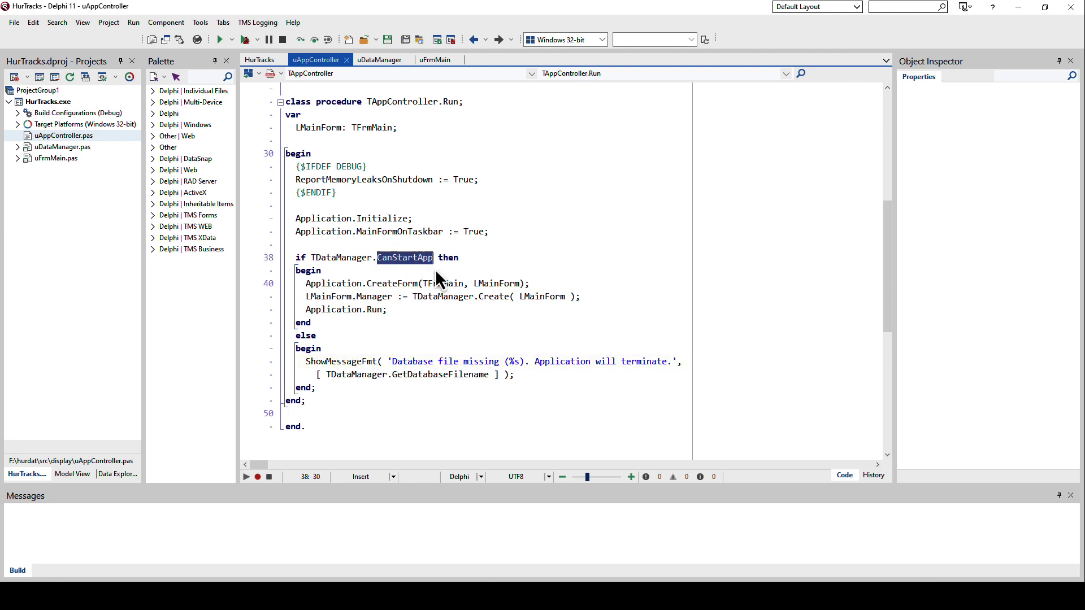
{"action": "double_click", "coordinate": [393, 284]}
{"action": "double_click", "coordinate": [375, 312]}
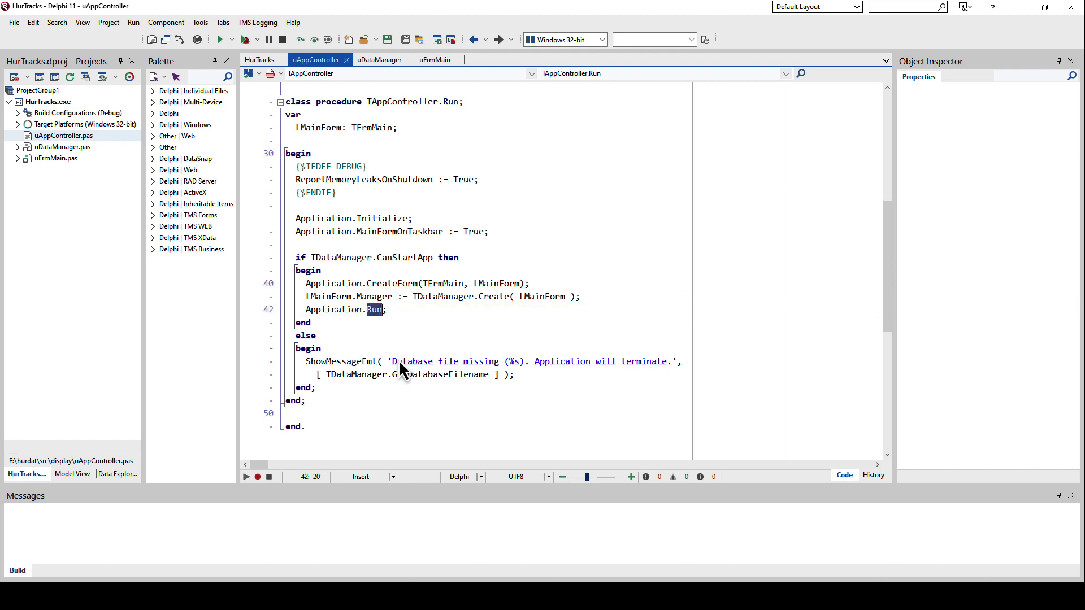
{"action": "left_click", "coordinate": [370, 355]}
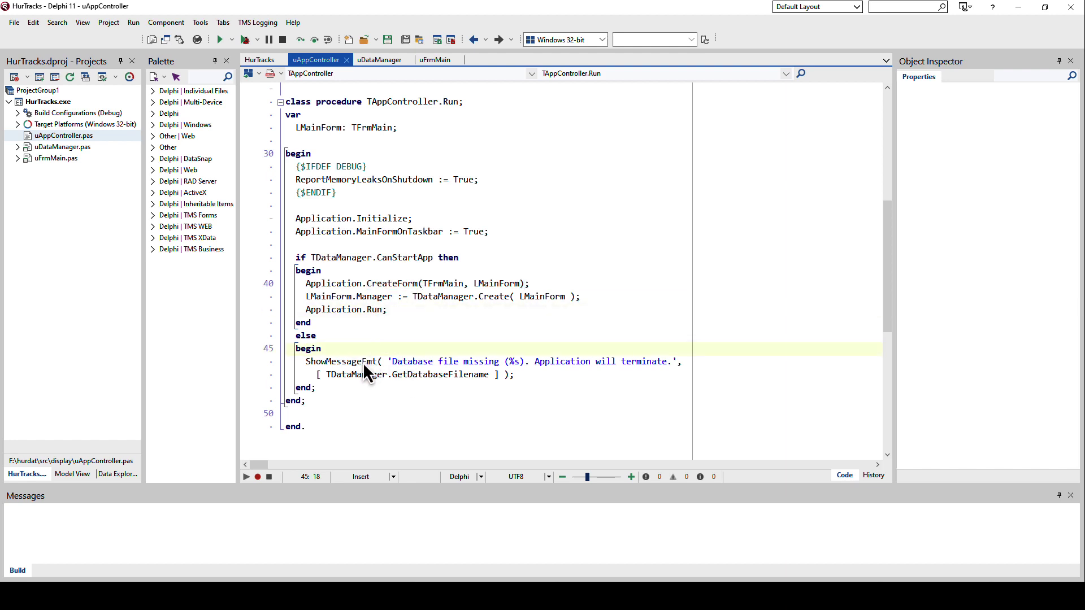